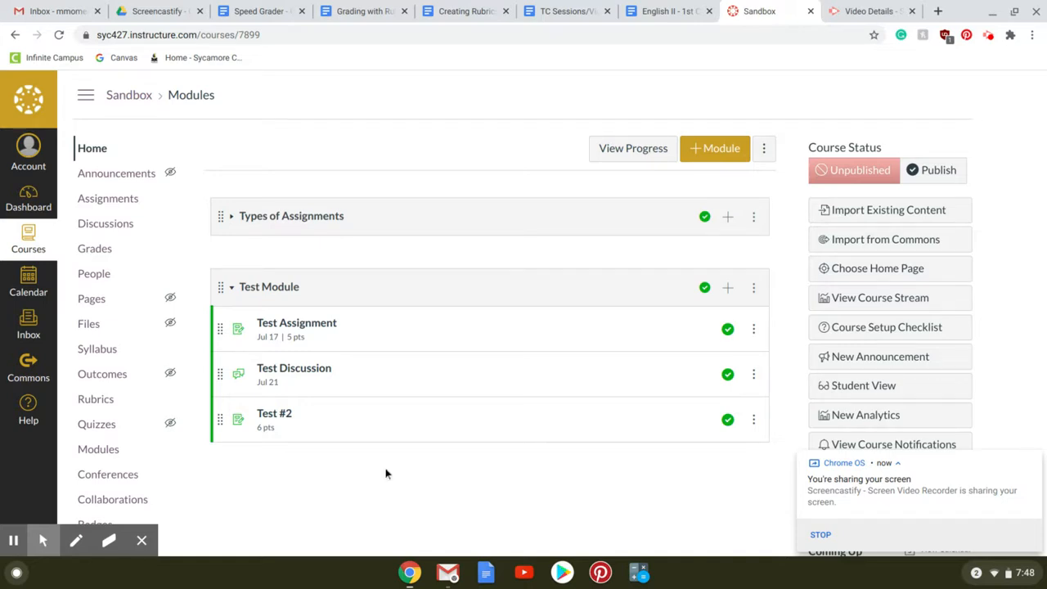
- Open the Test #2 assignment from the Test Module, review its rubric, and launch SpeedGrader for it
{"action": "left_click", "coordinate": [278, 418]}
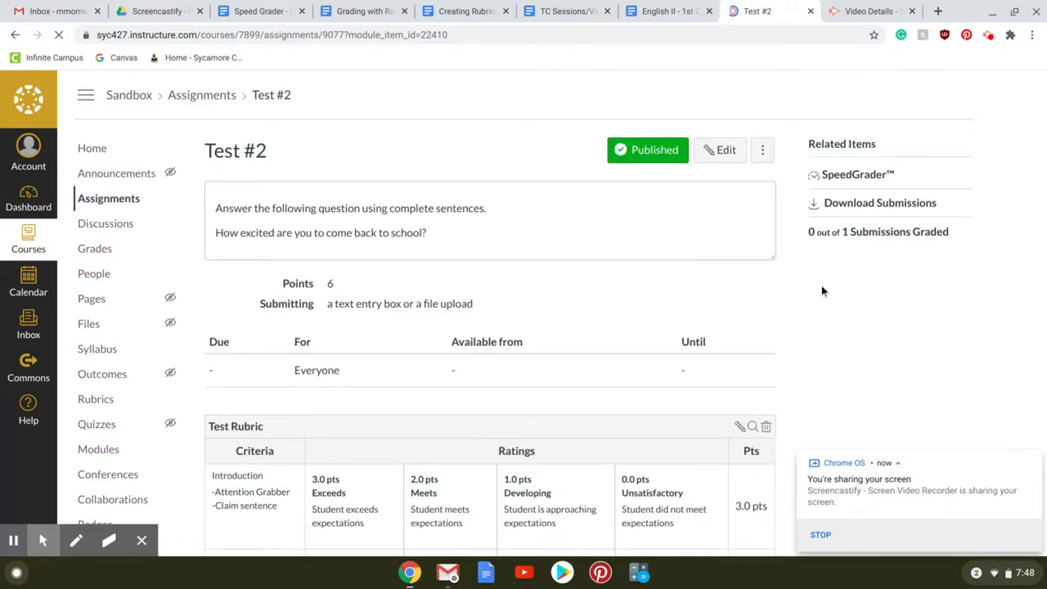
{"action": "scroll", "coordinate": [791, 252], "scroll_direction": "down", "scroll_amount": 2}
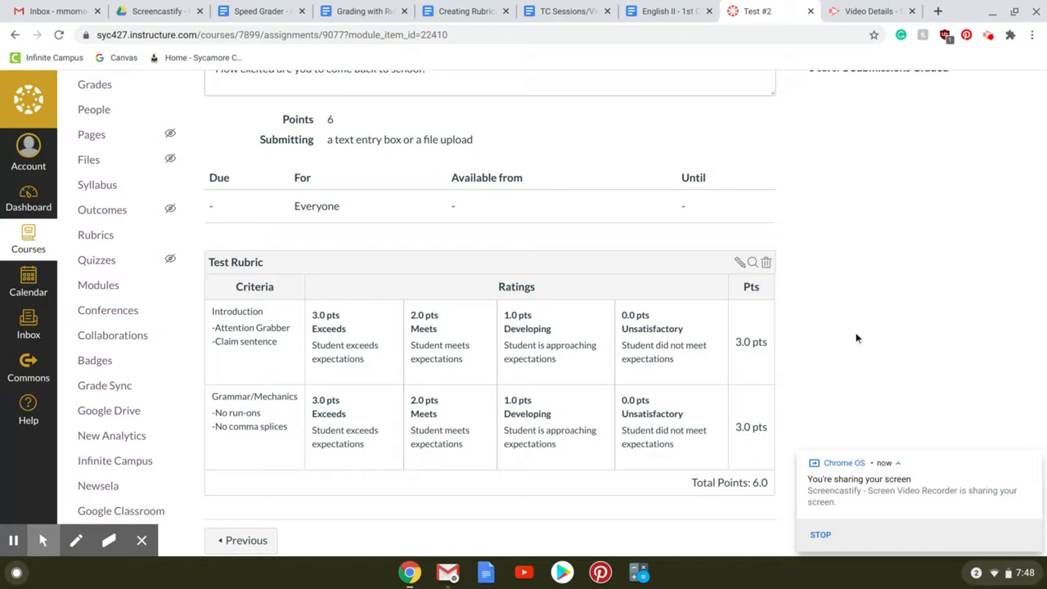
{"action": "scroll", "coordinate": [881, 287], "scroll_direction": "up", "scroll_amount": 3}
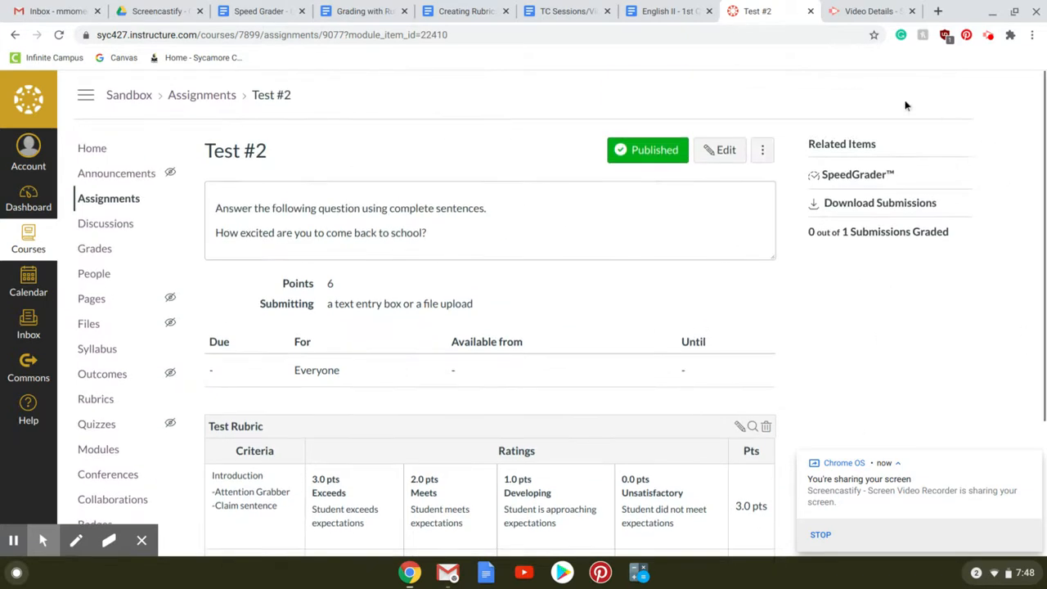
{"action": "left_click", "coordinate": [869, 180]}
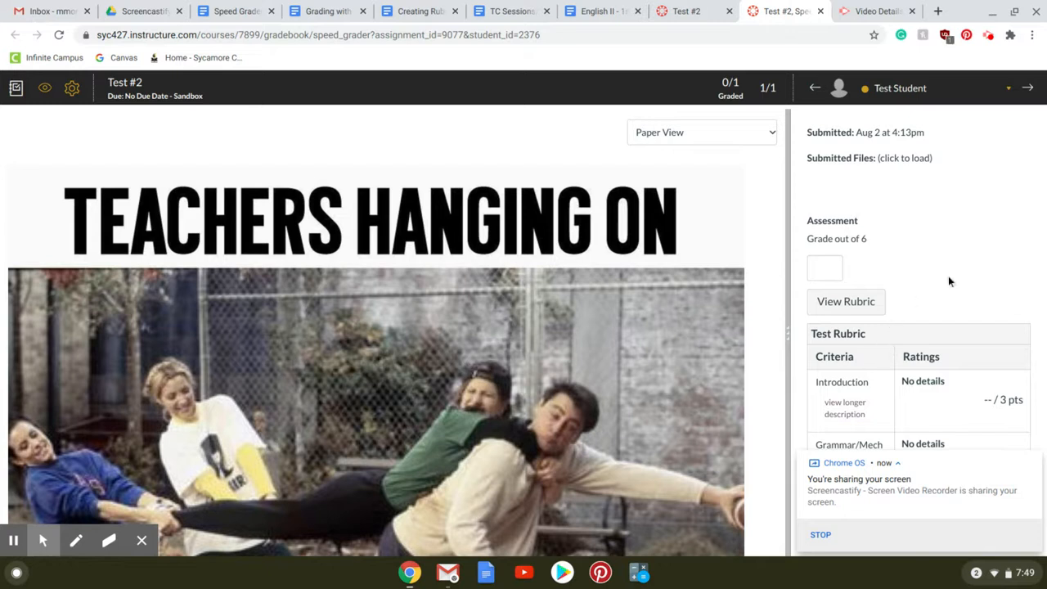
- Widen the grading pane beside the submission and open the Test Rubric for scoring
{"action": "left_click", "coordinate": [788, 338]}
{"action": "left_click_drag", "start_coordinate": [789, 338], "coordinate": [654, 331]}
{"action": "scroll", "coordinate": [801, 243], "scroll_direction": "down", "scroll_amount": 2}
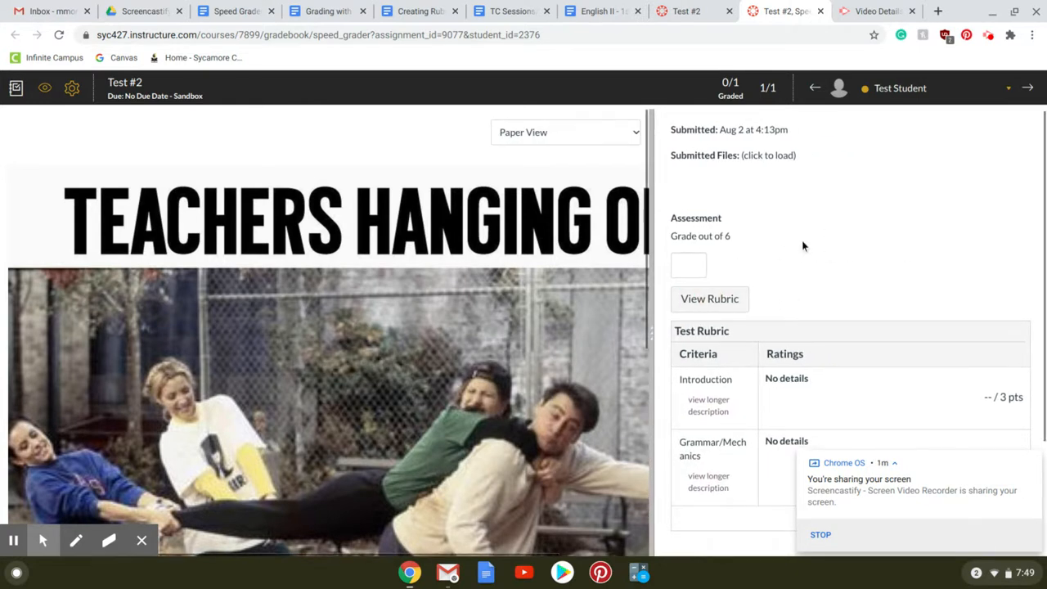
{"action": "scroll", "coordinate": [809, 273], "scroll_direction": "up", "scroll_amount": 1}
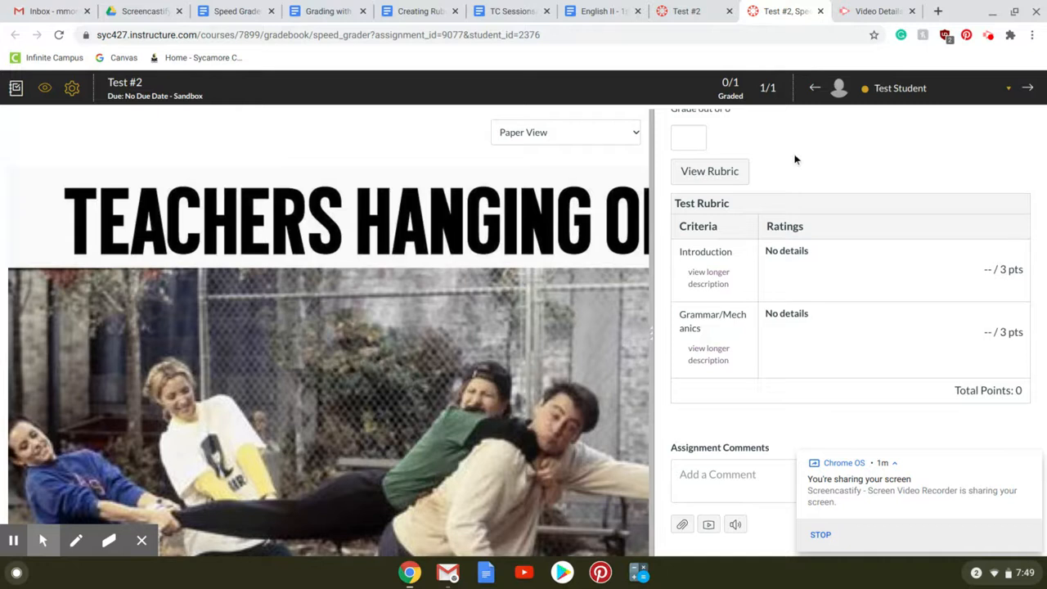
{"action": "left_click", "coordinate": [741, 172]}
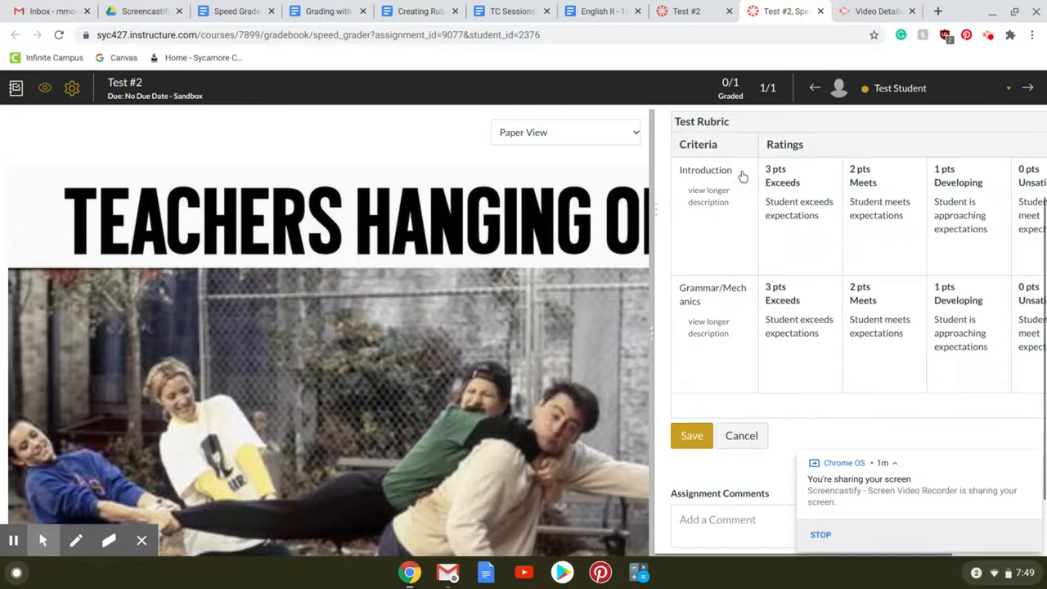
{"action": "scroll", "coordinate": [850, 254], "scroll_direction": "up", "scroll_amount": 3}
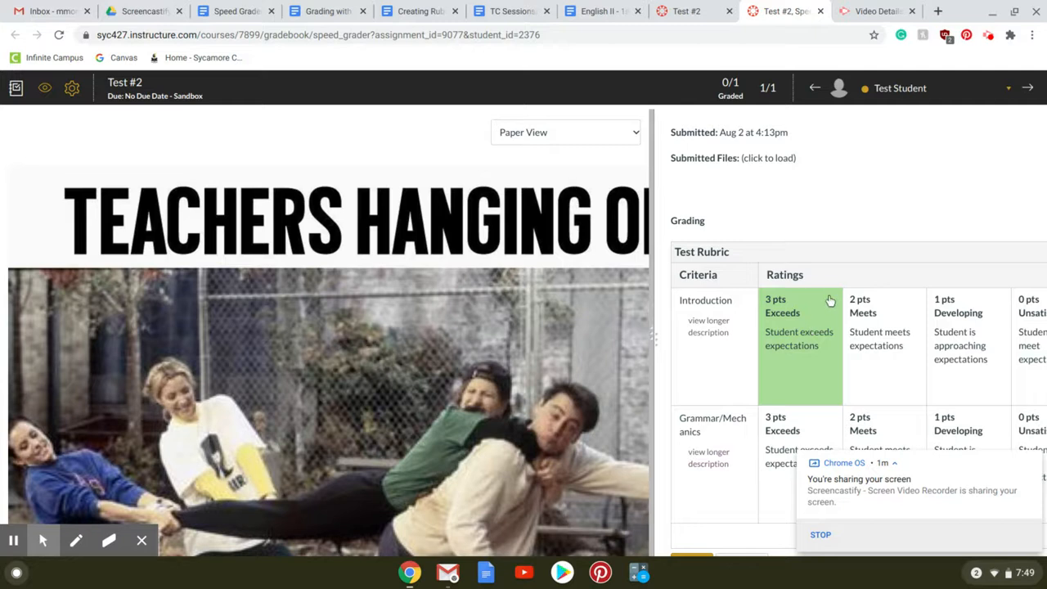
{"action": "scroll", "coordinate": [829, 300], "scroll_direction": "down", "scroll_amount": 2}
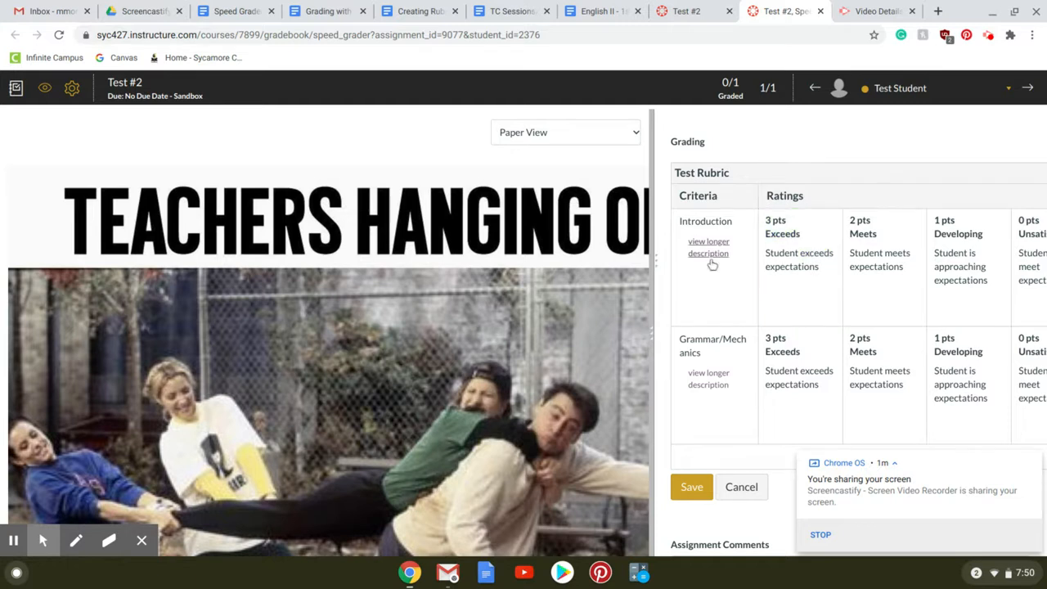
- Rate the Introduction criterion as Exceeds (3 pts) and Grammar/Mechanics as Meets (2 pts)
{"action": "left_click", "coordinate": [817, 273]}
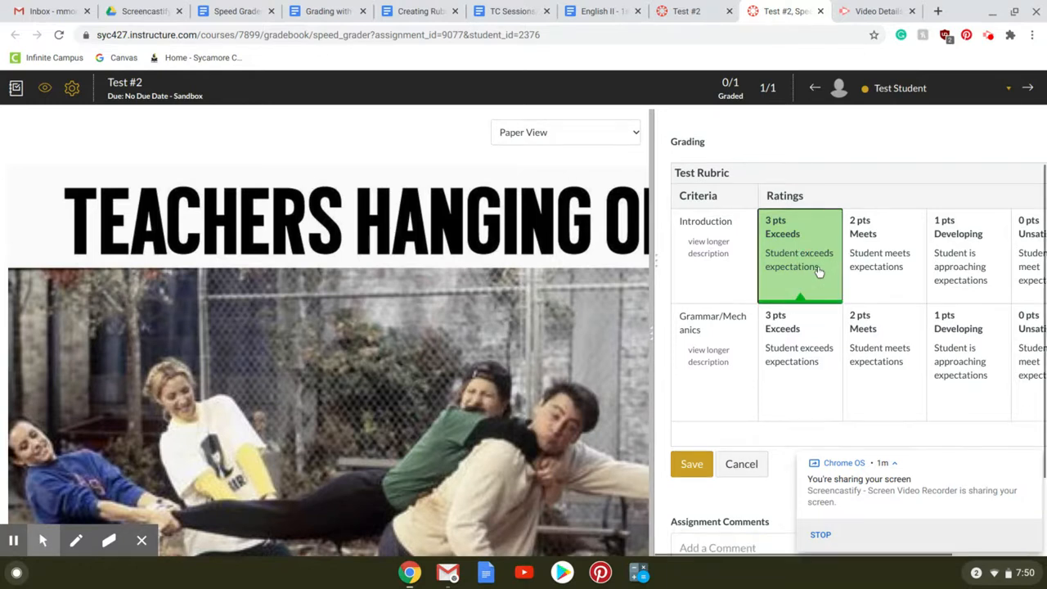
{"action": "left_click", "coordinate": [878, 364]}
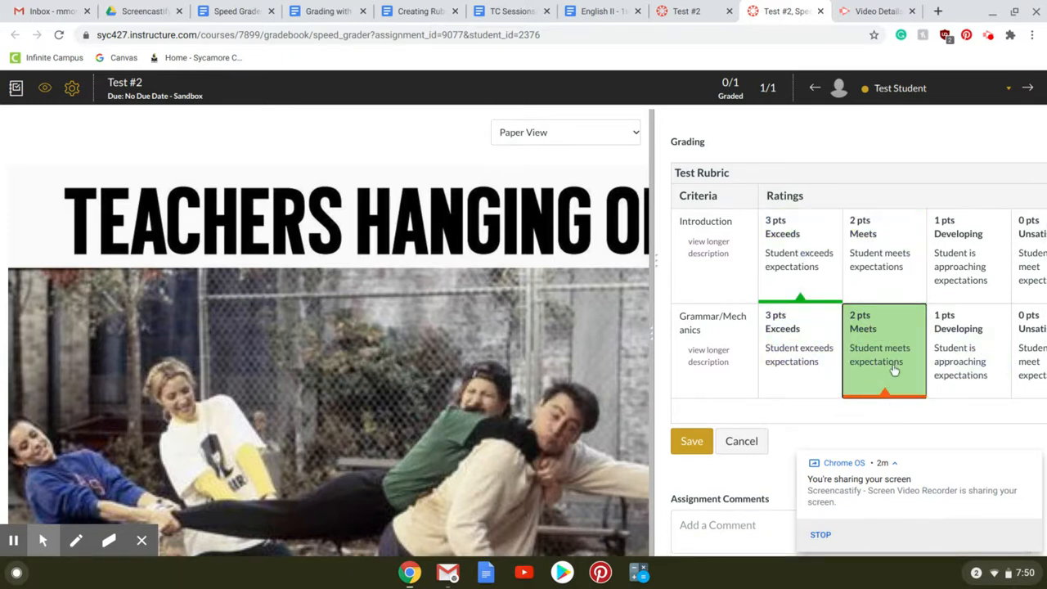
{"action": "left_click", "coordinate": [892, 141]}
- Open the comment box for the Introduction criterion in the rubric
{"action": "scroll", "coordinate": [893, 141], "scroll_direction": "right", "scroll_amount": 3}
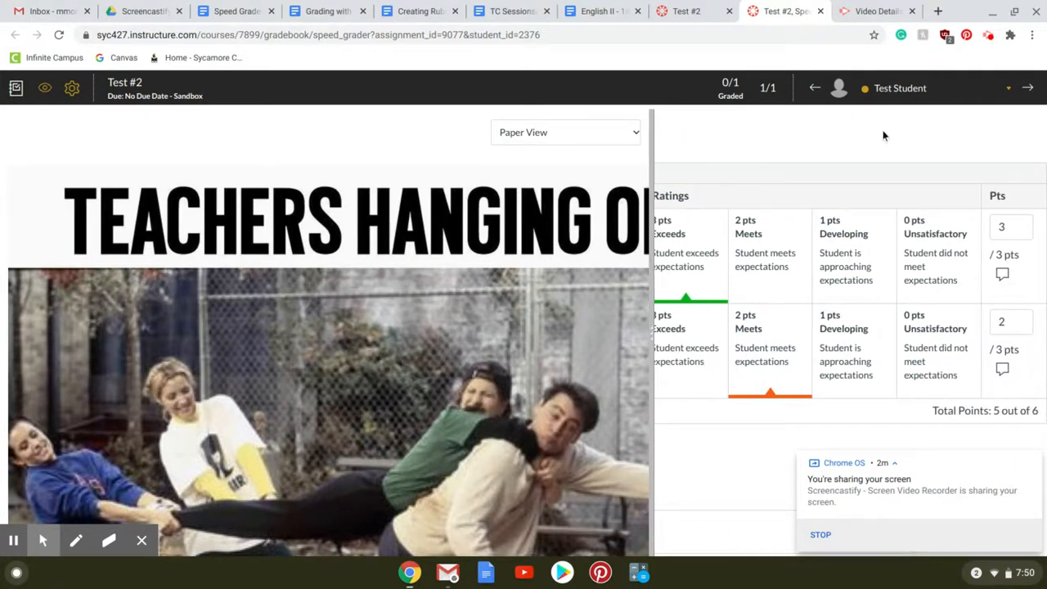
{"action": "left_click", "coordinate": [1003, 280]}
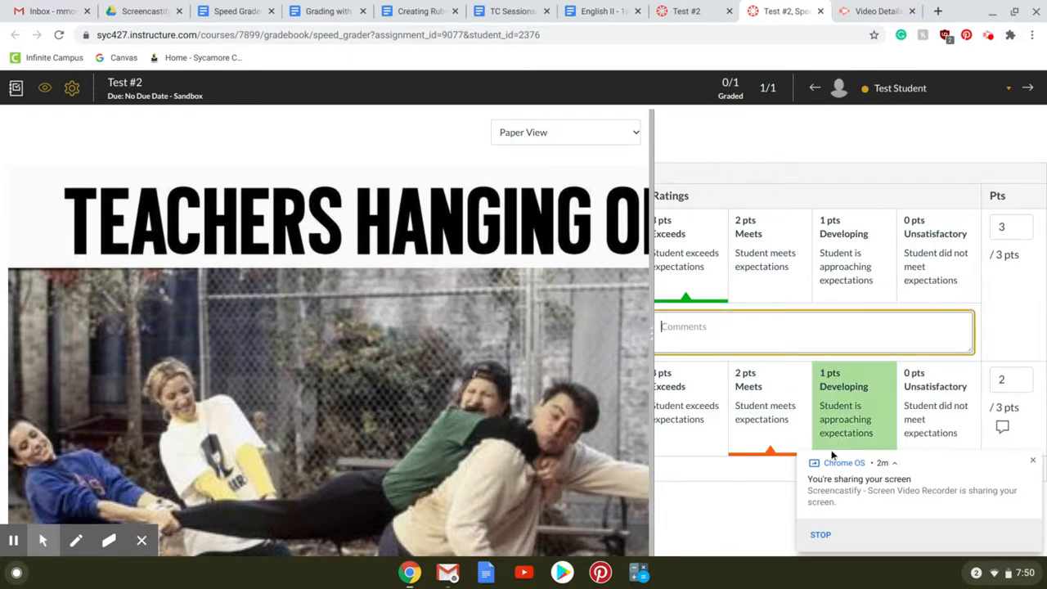
{"action": "scroll", "coordinate": [748, 477], "scroll_direction": "left", "scroll_amount": 3}
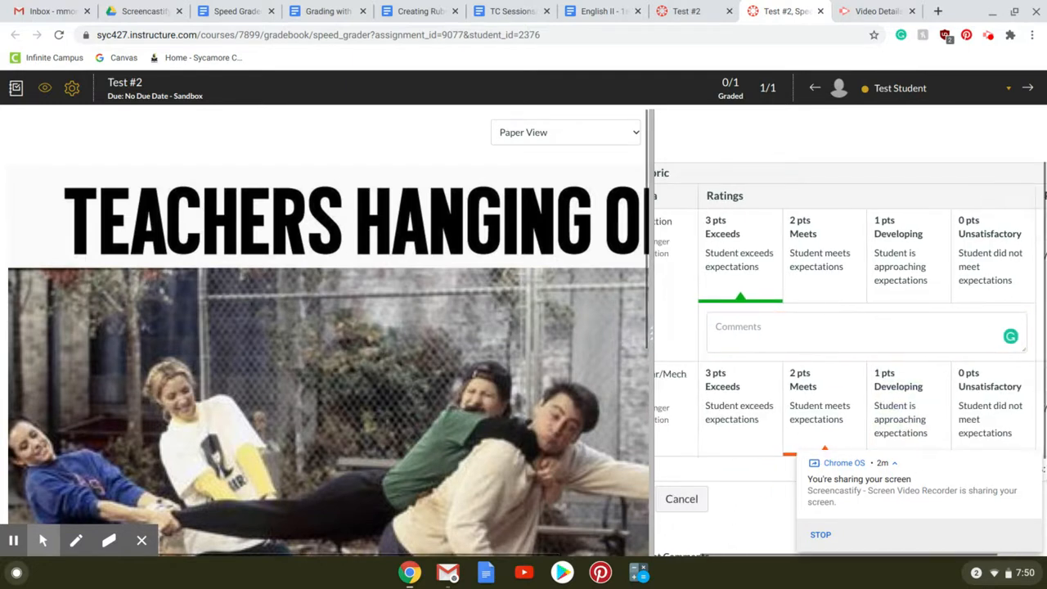
{"action": "left_click", "coordinate": [755, 319]}
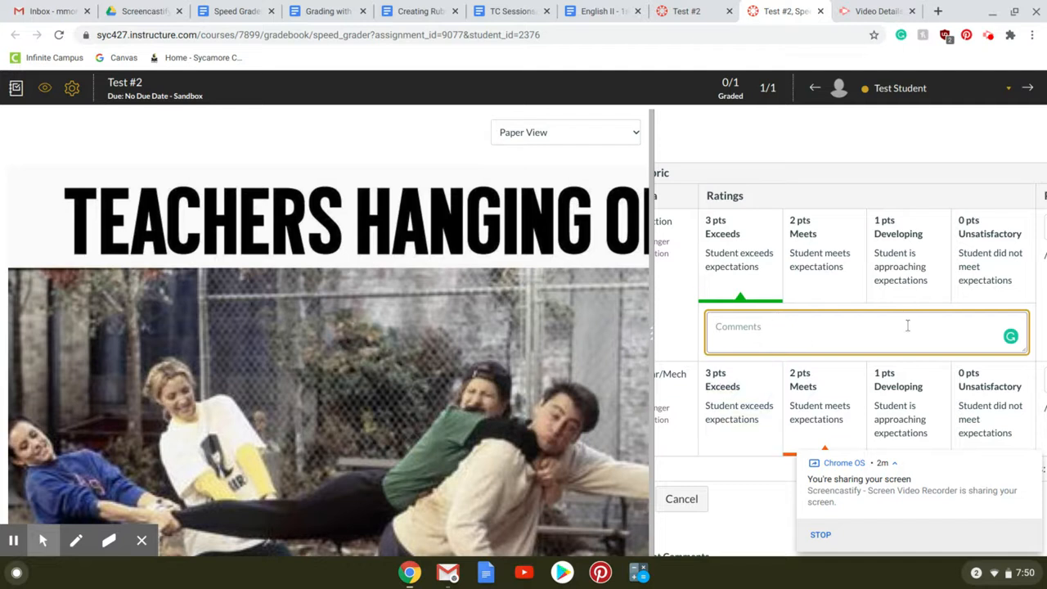
- Save the completed rubric assessment for the test student's submission
{"action": "scroll", "coordinate": [780, 327], "scroll_direction": "down", "scroll_amount": 1}
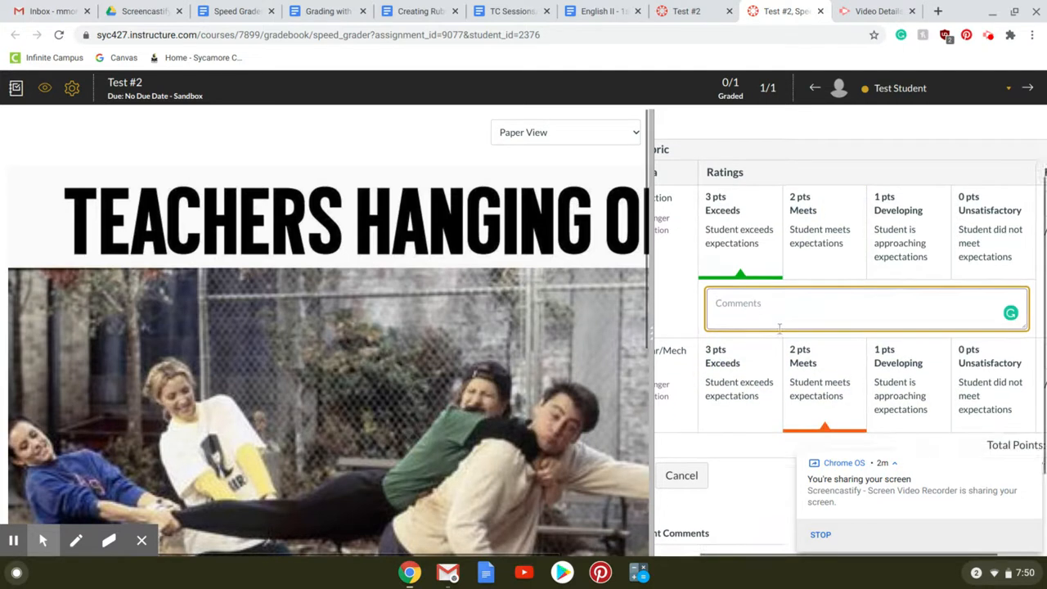
{"action": "scroll", "coordinate": [779, 327], "scroll_direction": "down", "scroll_amount": 2}
{"action": "left_click", "coordinate": [743, 415]}
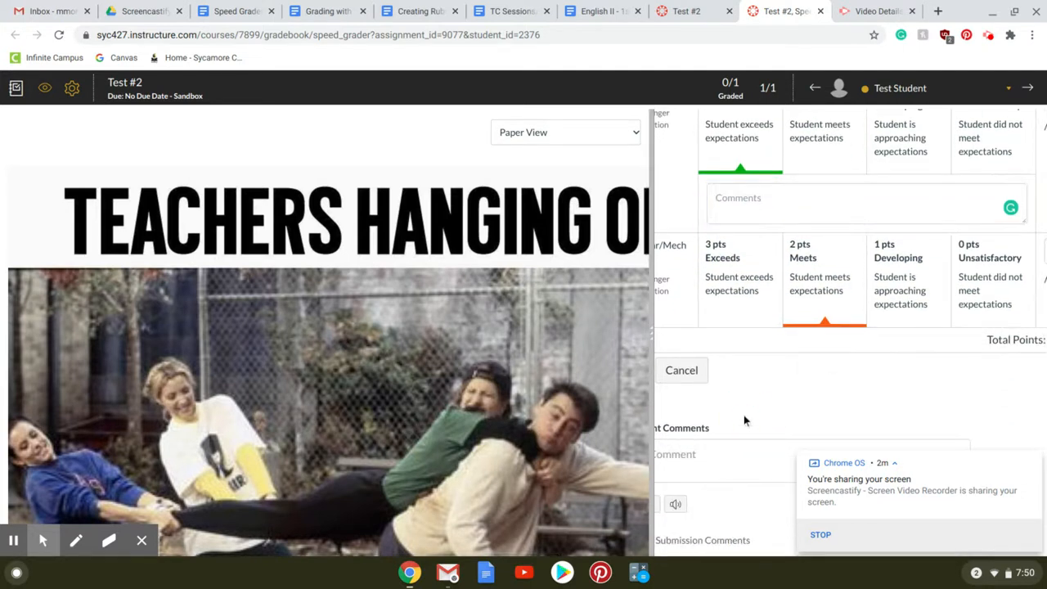
{"action": "key", "text": "Left"}
{"action": "key", "text": "Left"}
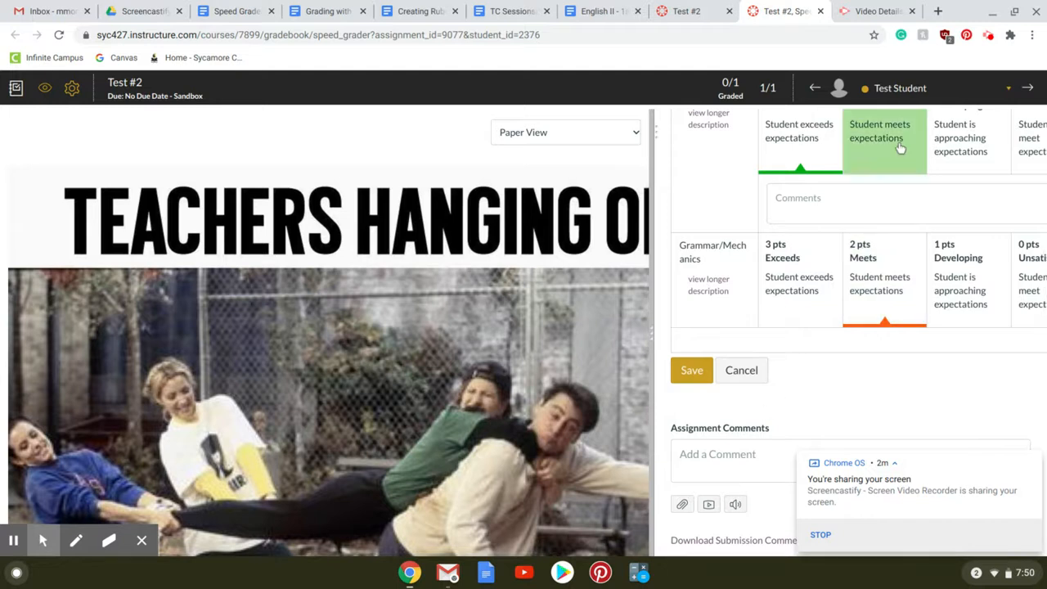
{"action": "left_click", "coordinate": [710, 369]}
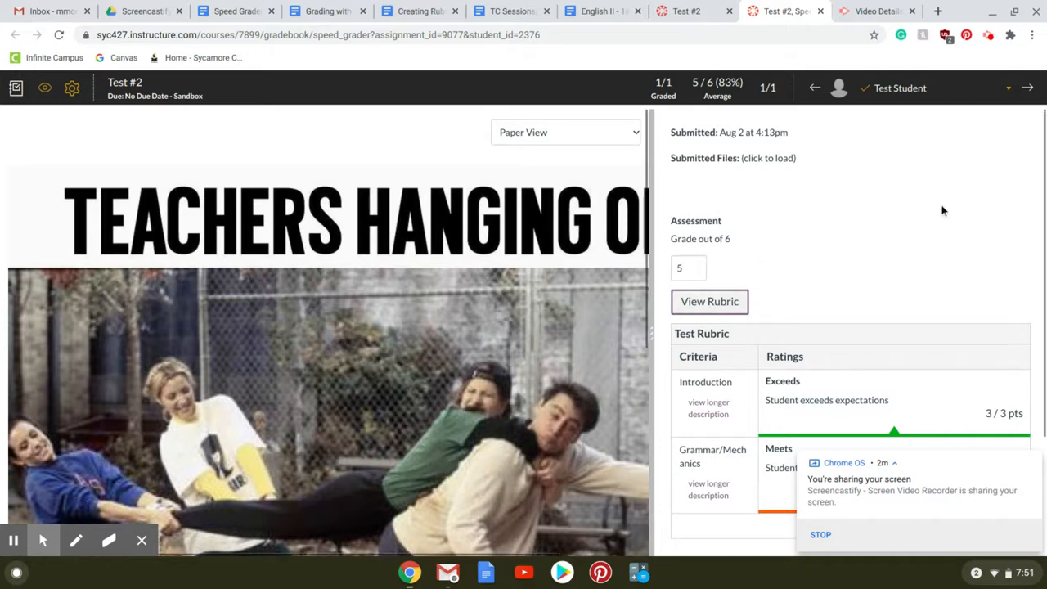
{"action": "scroll", "coordinate": [941, 211], "scroll_direction": "down", "scroll_amount": 3}
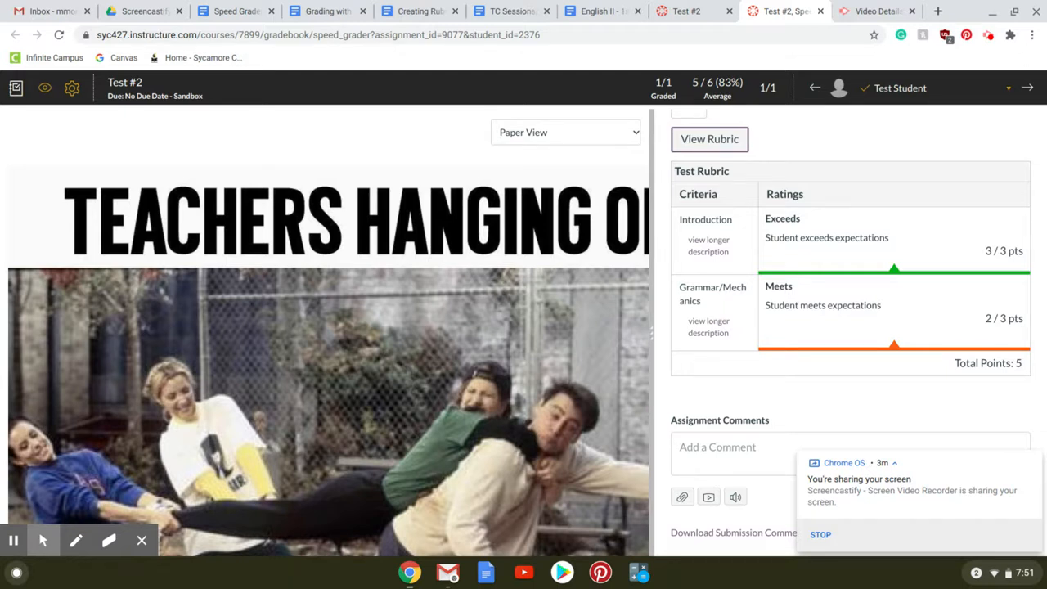
{"action": "left_click", "coordinate": [1013, 14]}
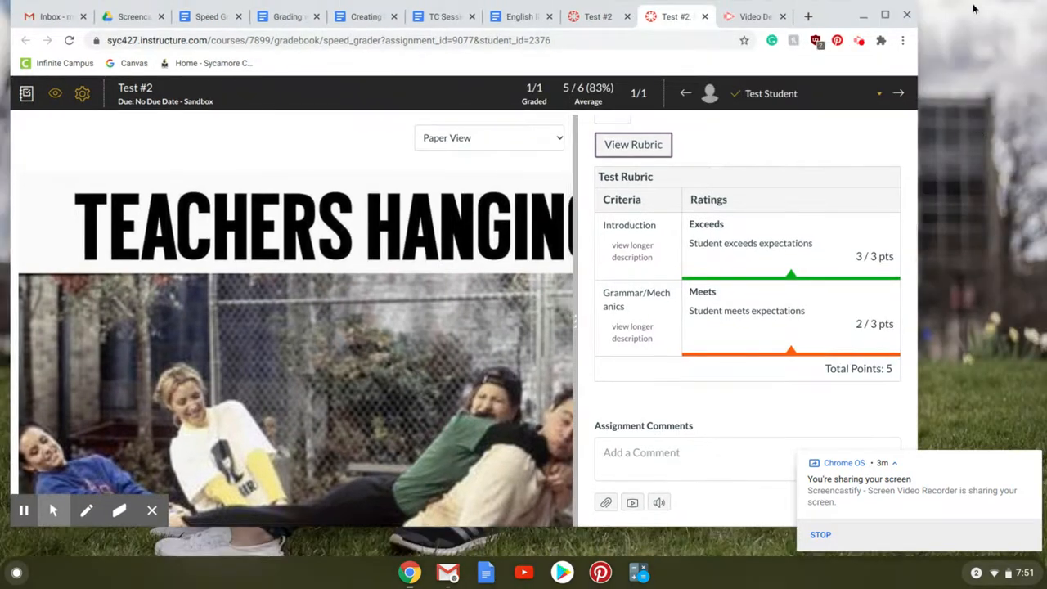
{"action": "left_click_drag", "start_coordinate": [842, 24], "coordinate": [737, 30]}
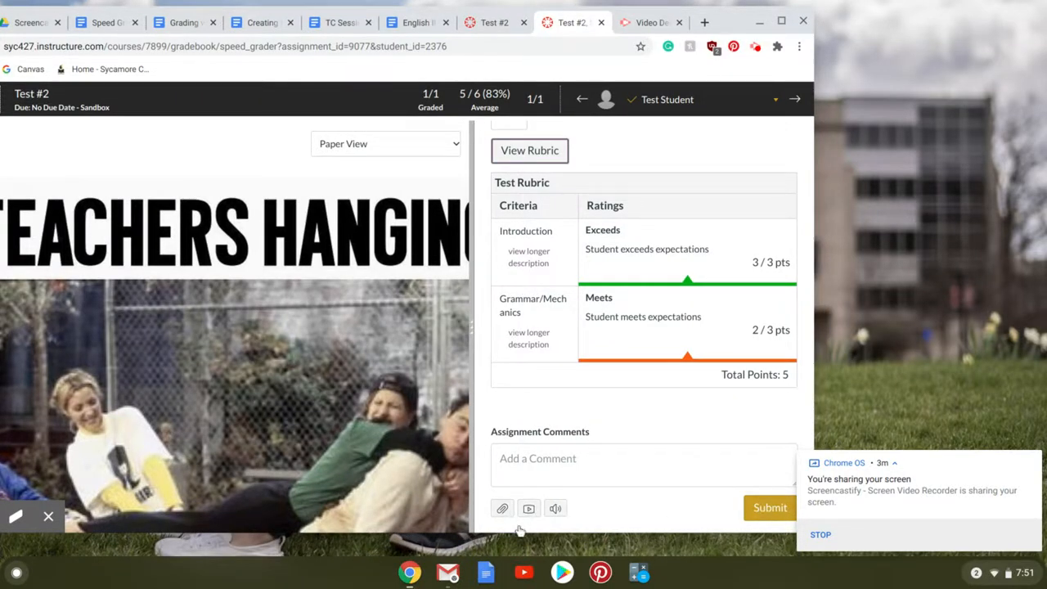
{"action": "left_click", "coordinate": [782, 22]}
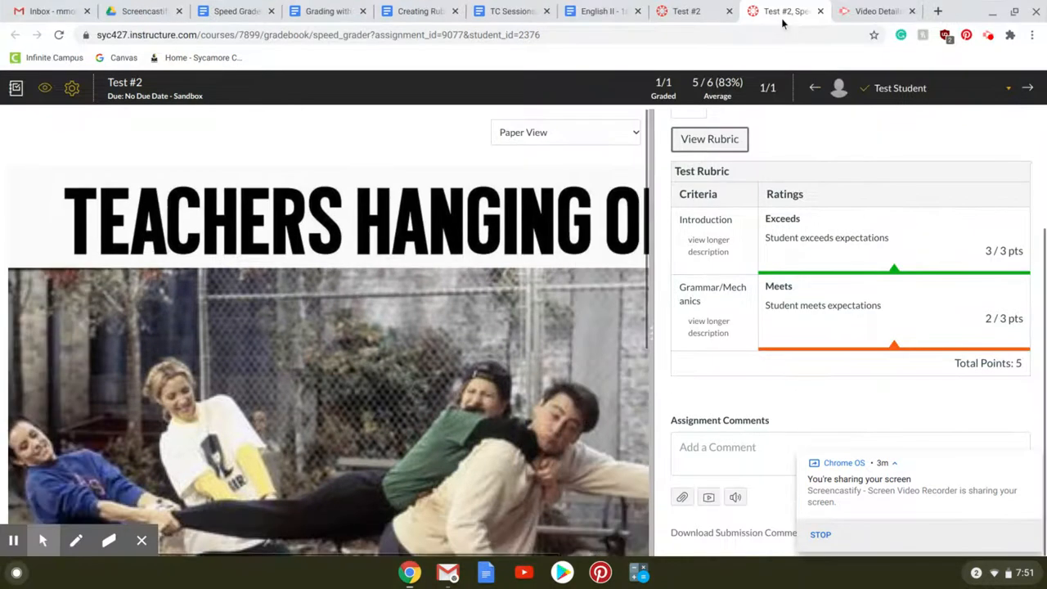
{"action": "scroll", "coordinate": [971, 335], "scroll_direction": "up", "scroll_amount": 2}
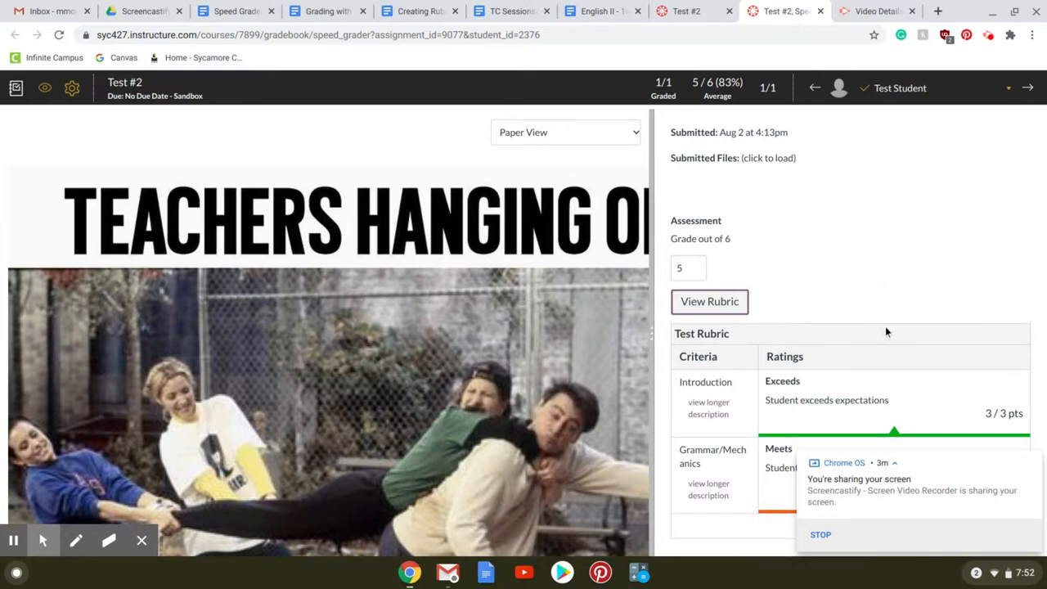
- Edit the Test Rubric on the Test #2 assignment page to use free-form comments when assessing students, and update it
{"action": "left_click", "coordinate": [691, 11]}
{"action": "scroll", "coordinate": [664, 214], "scroll_direction": "down", "scroll_amount": 3}
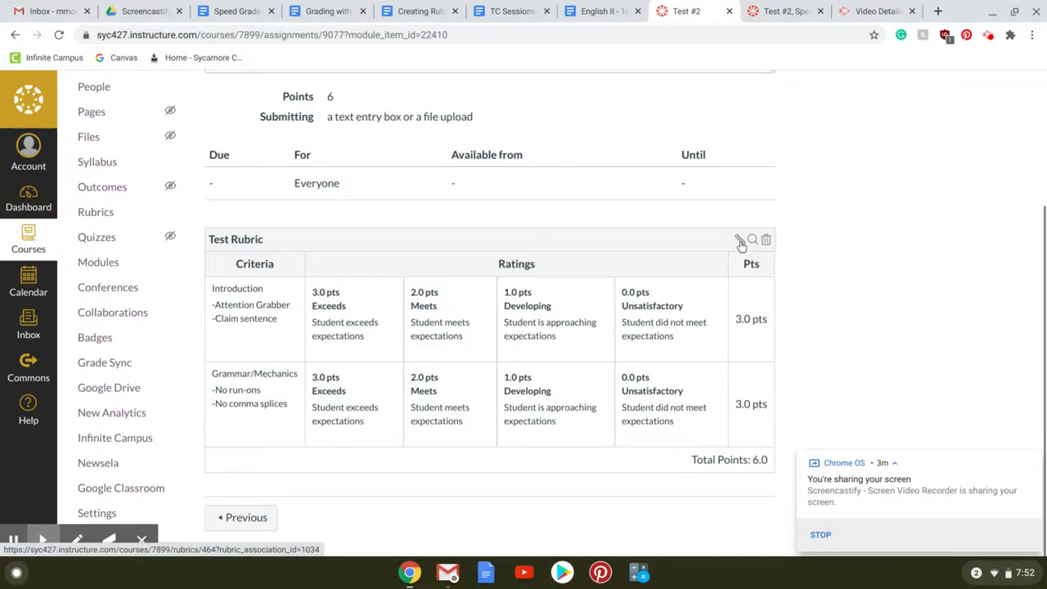
{"action": "left_click", "coordinate": [740, 242]}
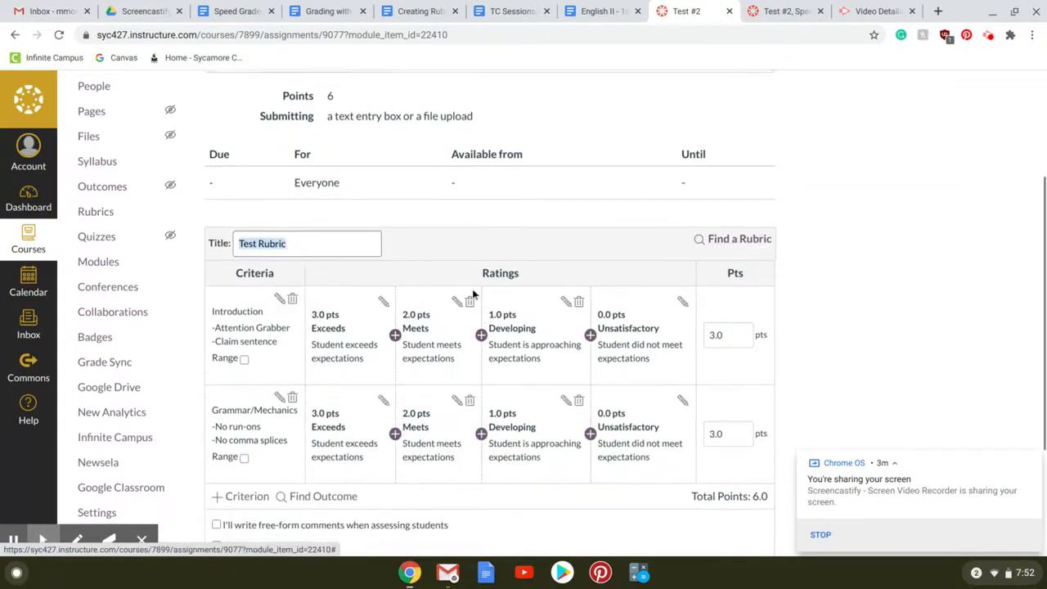
{"action": "scroll", "coordinate": [471, 292], "scroll_direction": "down", "scroll_amount": 3}
{"action": "left_click", "coordinate": [217, 338]}
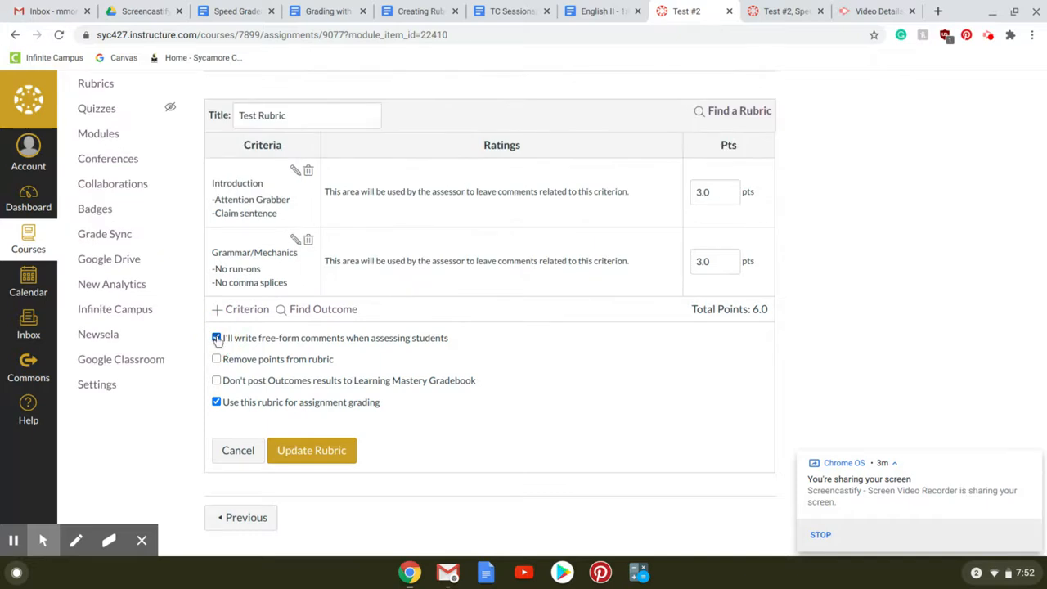
{"action": "left_click", "coordinate": [302, 450]}
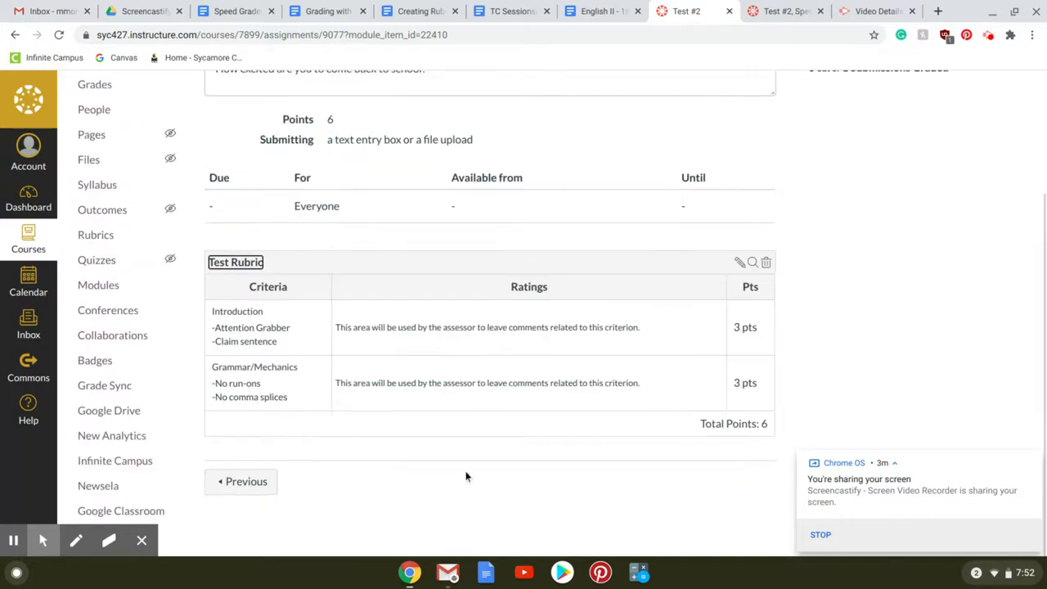
- Reopen SpeedGrader for Test #2, widen the grading pane, and open the free-form rubric for scoring
{"action": "scroll", "coordinate": [881, 302], "scroll_direction": "up", "scroll_amount": 3}
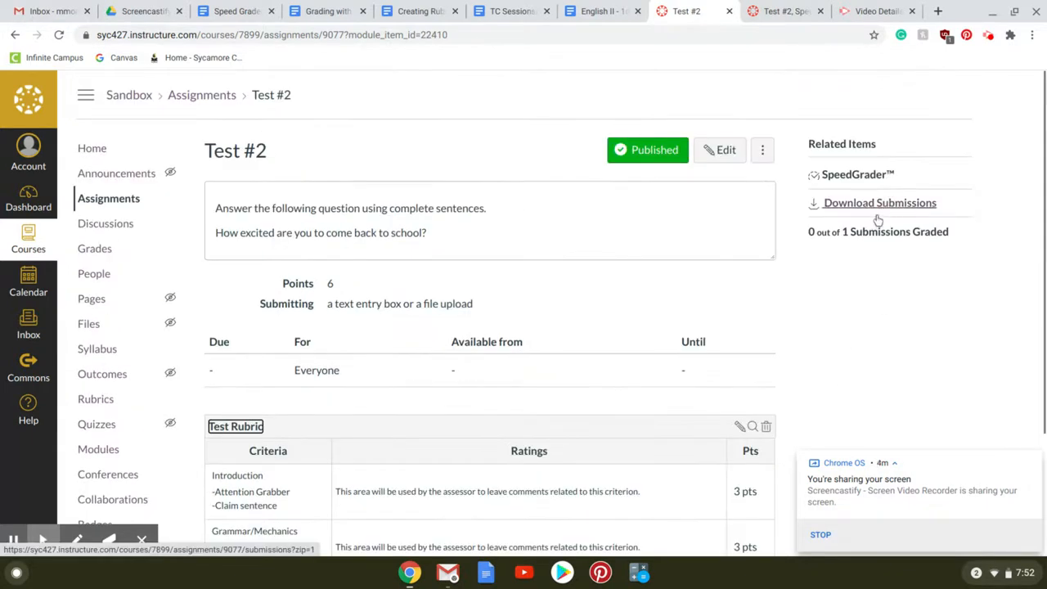
{"action": "left_click", "coordinate": [859, 174]}
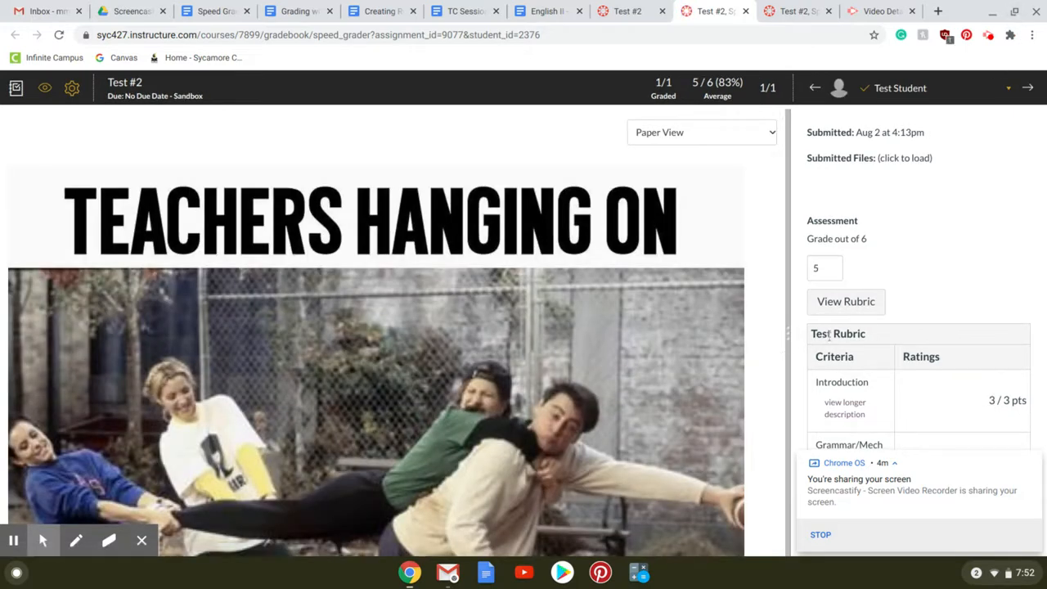
{"action": "left_click_drag", "start_coordinate": [787, 334], "coordinate": [598, 333]}
{"action": "left_click", "coordinate": [658, 315]}
{"action": "scroll", "coordinate": [945, 235], "scroll_direction": "down", "scroll_amount": 3}
{"action": "scroll", "coordinate": [944, 235], "scroll_direction": "up", "scroll_amount": 1}
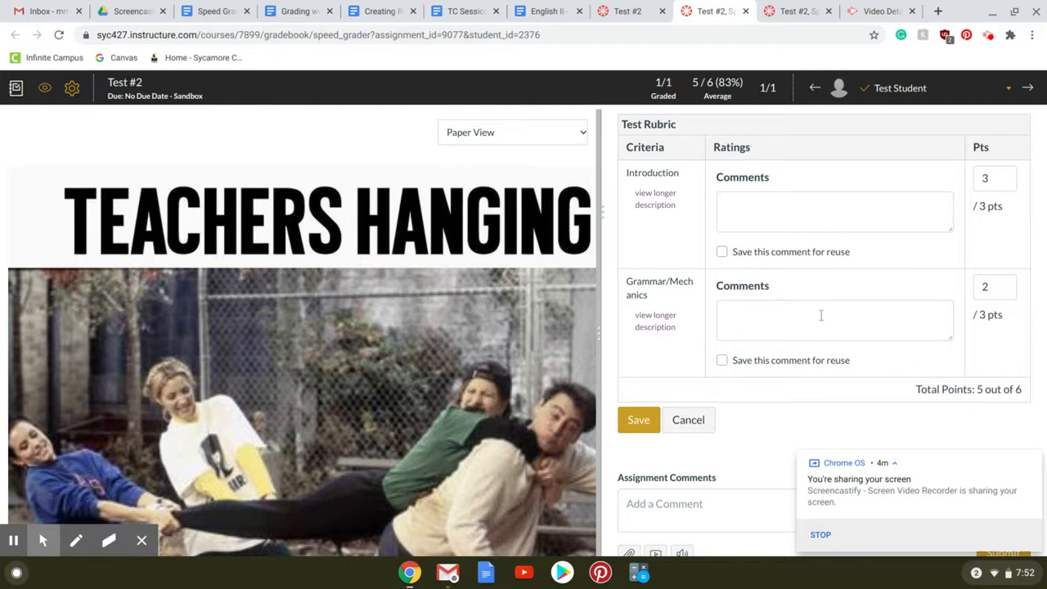
- Set the Introduction score to 2 points and add the comment "You forgot your claim sentence."
{"action": "left_click", "coordinate": [1009, 175]}
{"action": "key", "text": "BackSpace"}
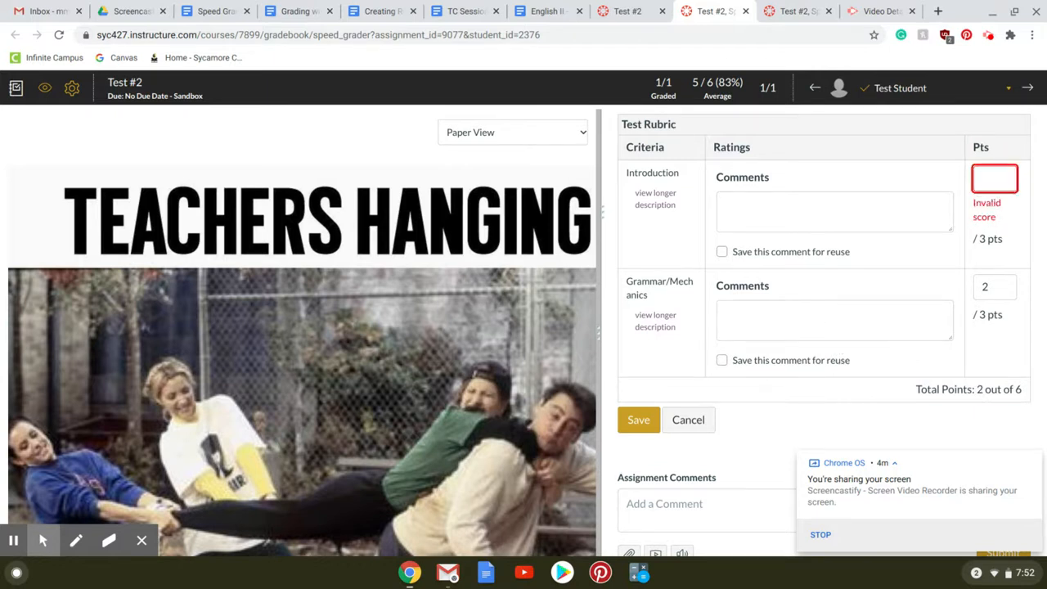
{"action": "type", "text": "2"}
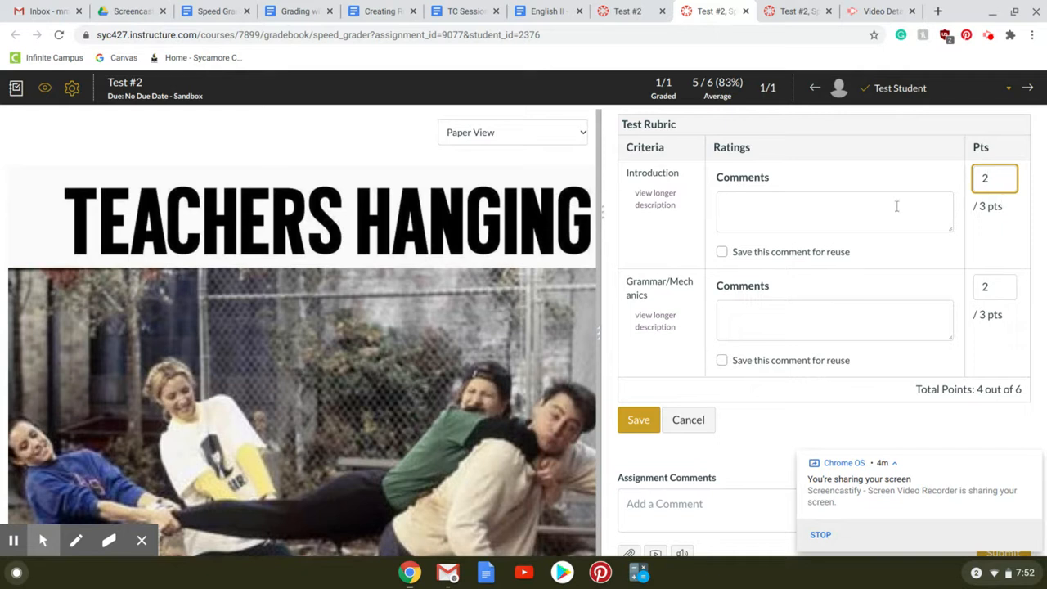
{"action": "left_click", "coordinate": [896, 207]}
{"action": "type", "text": "You"}
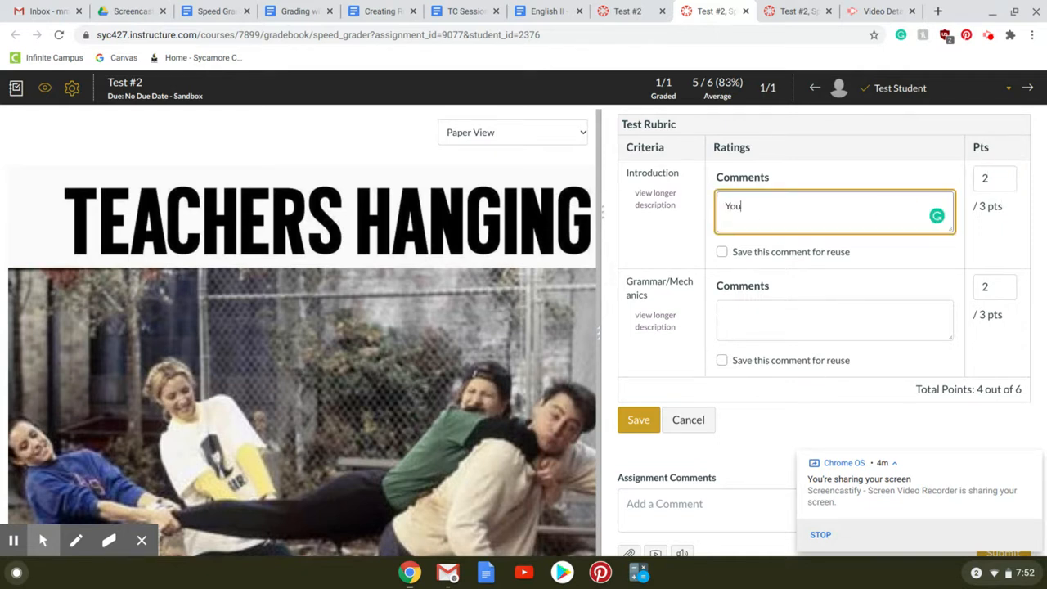
{"action": "type", "text": " gorgot your claim sentence."}
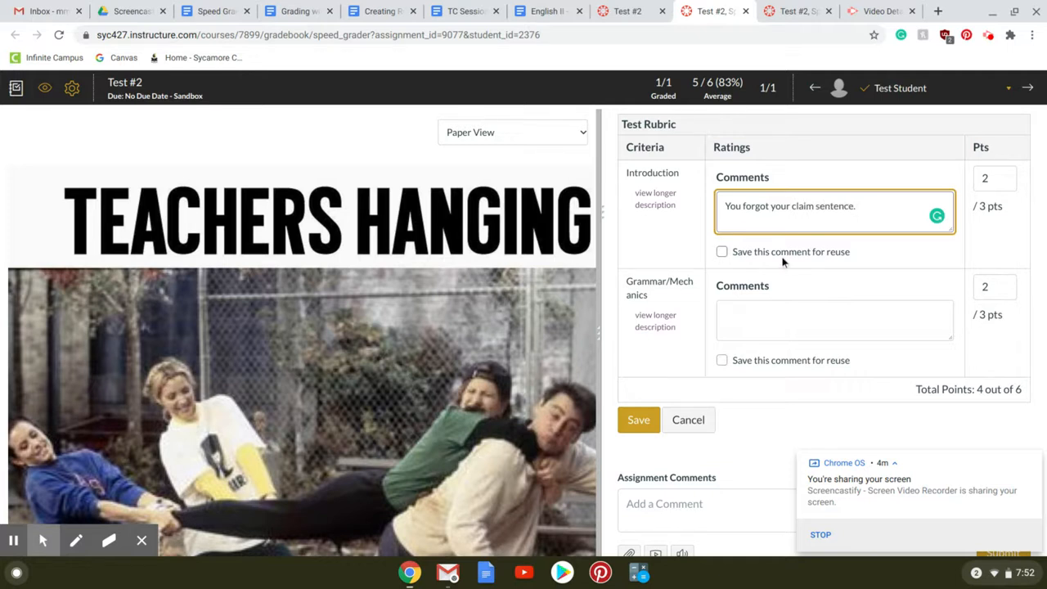
- Mark the Introduction comment to be saved for reuse, save the free-form rubric assessment, and review the saved rubric
{"action": "left_click", "coordinate": [721, 252]}
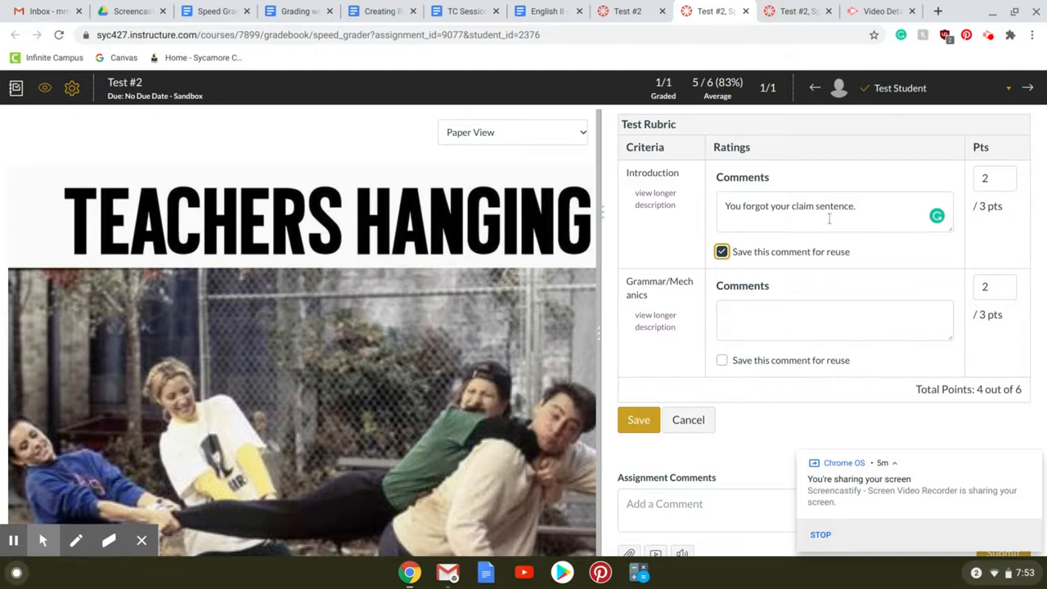
{"action": "scroll", "coordinate": [829, 219], "scroll_direction": "down", "scroll_amount": 1}
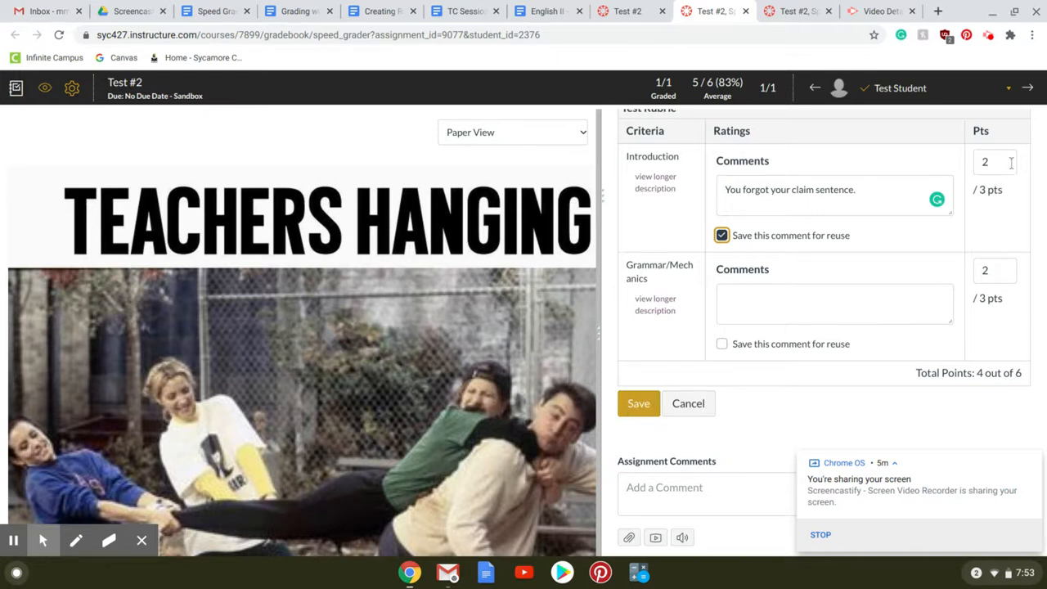
{"action": "left_click", "coordinate": [638, 405]}
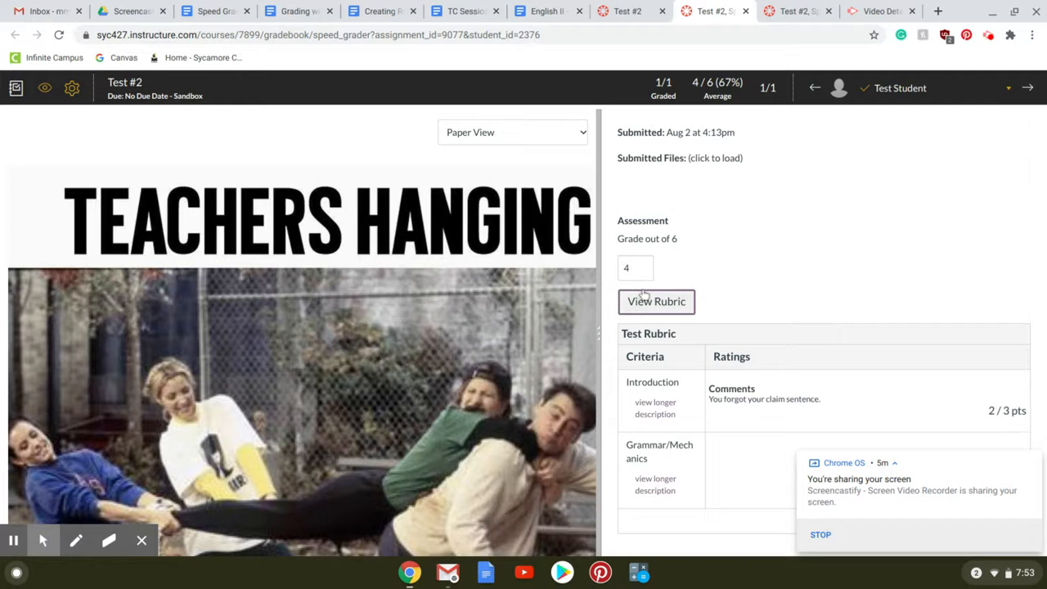
{"action": "scroll", "coordinate": [789, 234], "scroll_direction": "down", "scroll_amount": 2}
{"action": "scroll", "coordinate": [788, 229], "scroll_direction": "down", "scroll_amount": 1}
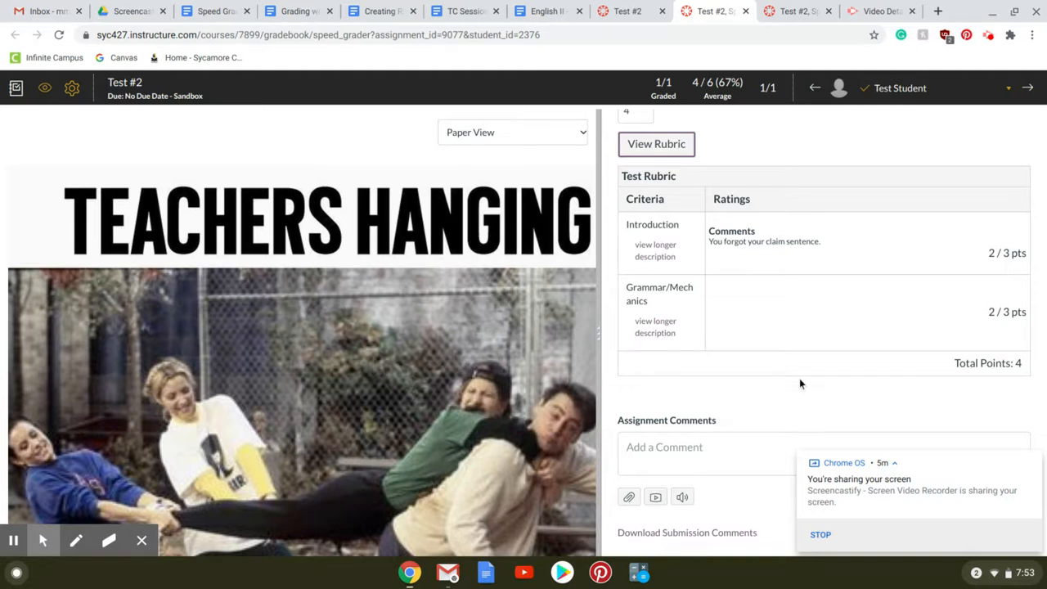
{"action": "scroll", "coordinate": [799, 382], "scroll_direction": "up", "scroll_amount": 2}
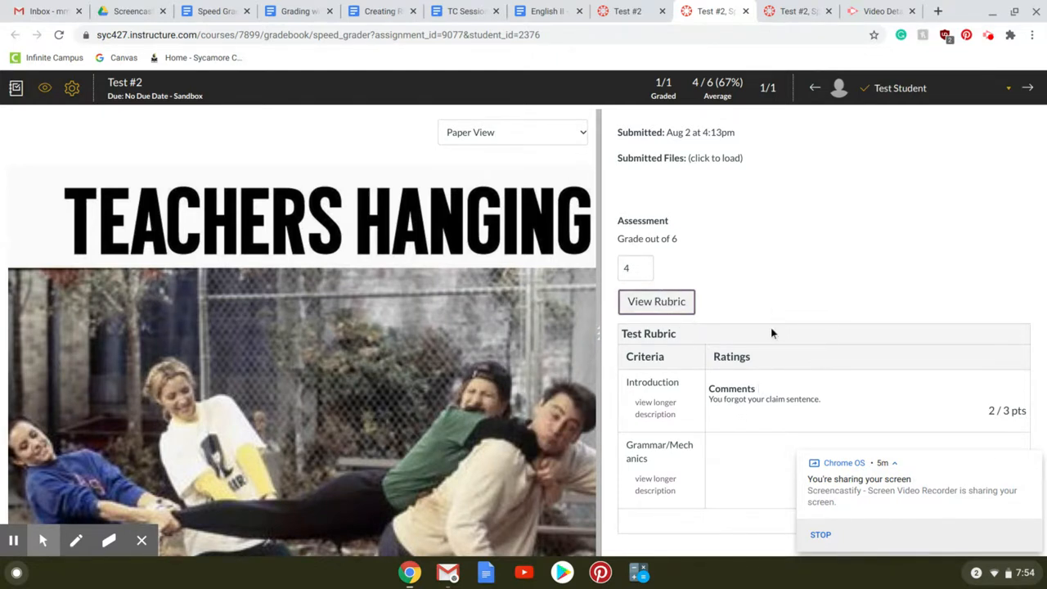
- Return to the Test #2 assignment page, shrink and reposition the browser window, and open the Sandbox course settings
{"action": "left_click", "coordinate": [646, 5]}
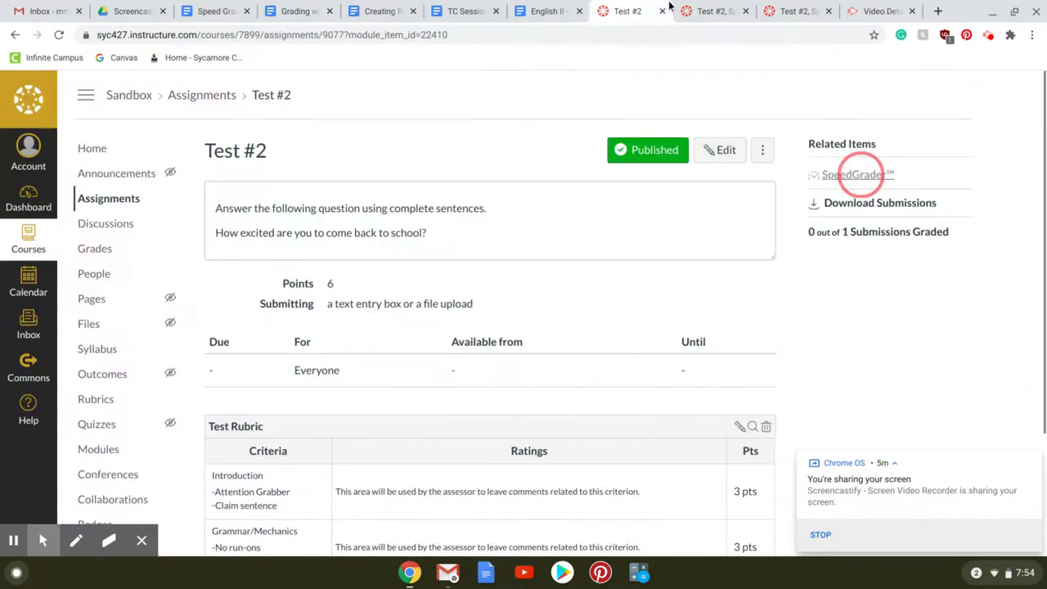
{"action": "scroll", "coordinate": [130, 368], "scroll_direction": "down", "scroll_amount": 2}
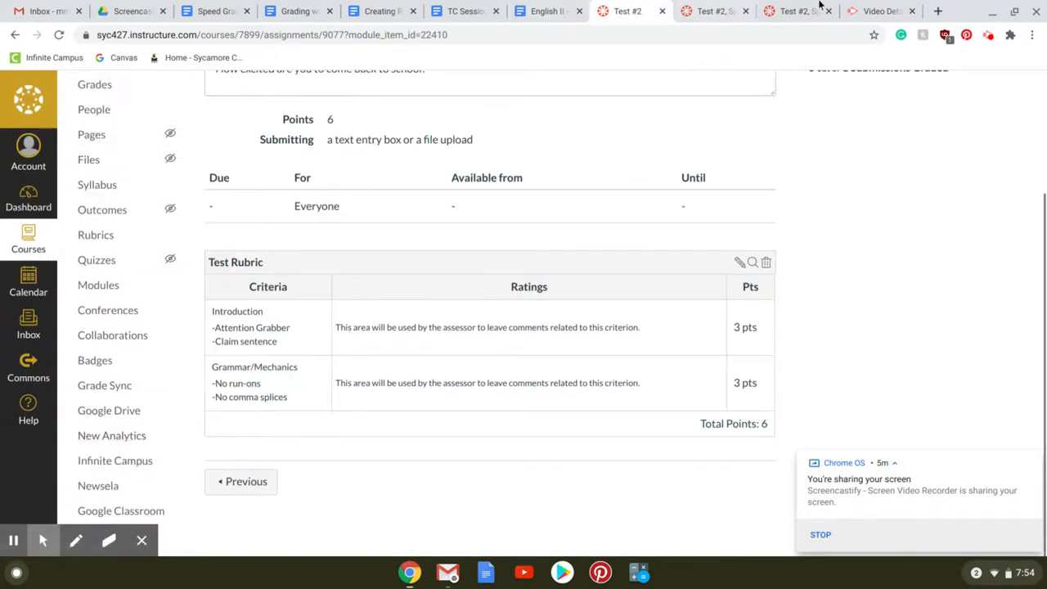
{"action": "left_click", "coordinate": [1011, 11]}
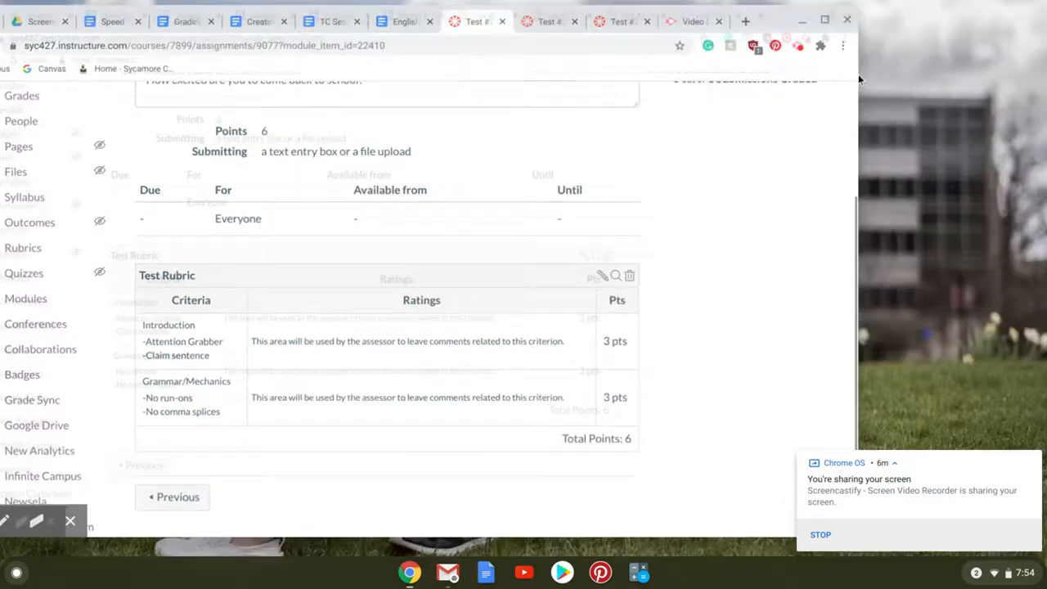
{"action": "left_click", "coordinate": [794, 14]}
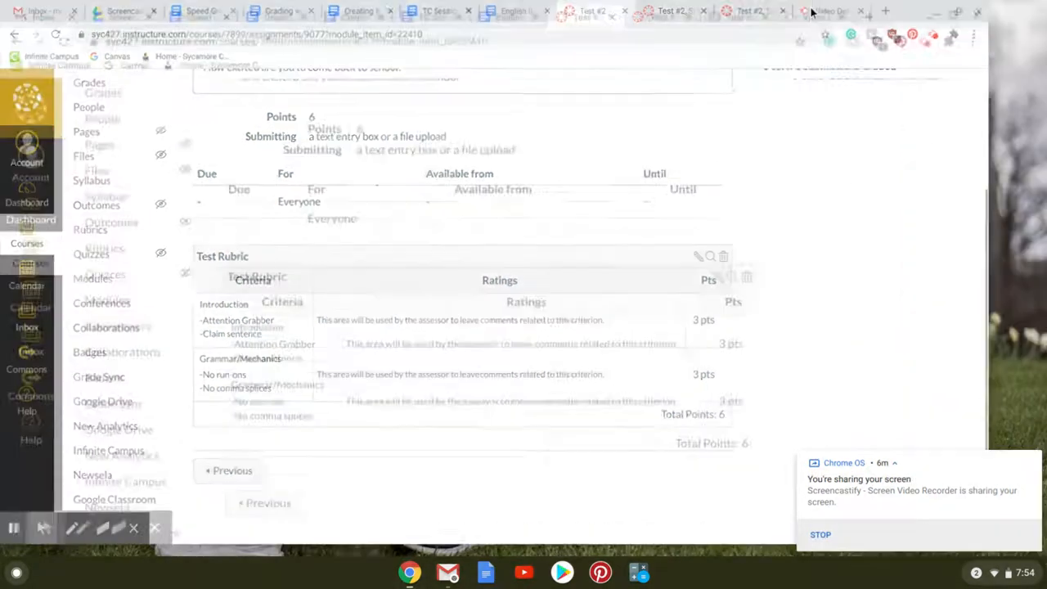
{"action": "left_click", "coordinate": [1019, 13]}
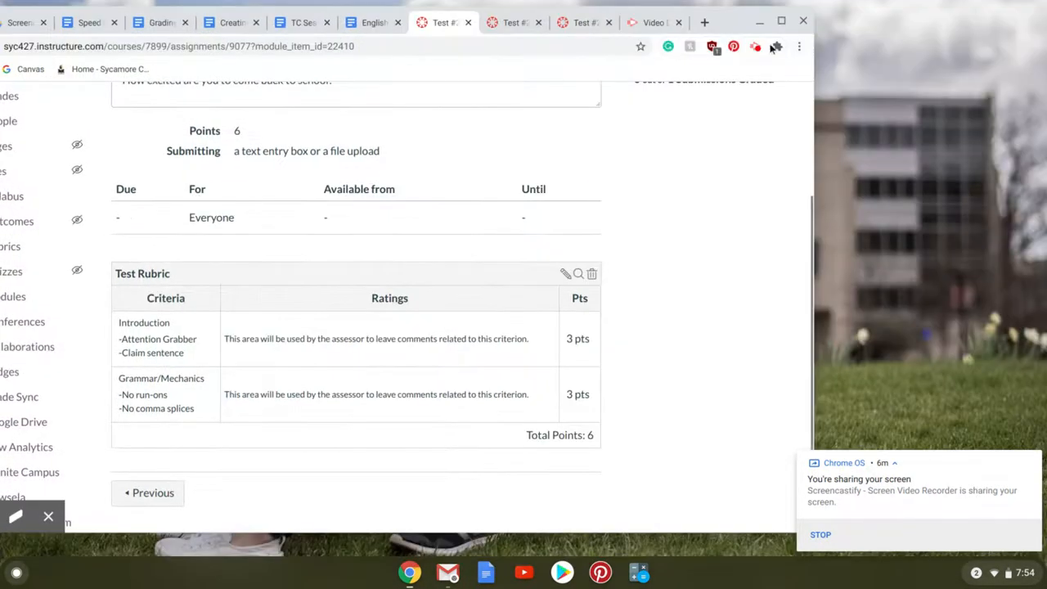
{"action": "left_click_drag", "start_coordinate": [734, 29], "coordinate": [883, 25]}
{"action": "scroll", "coordinate": [414, 343], "scroll_direction": "down", "scroll_amount": 1}
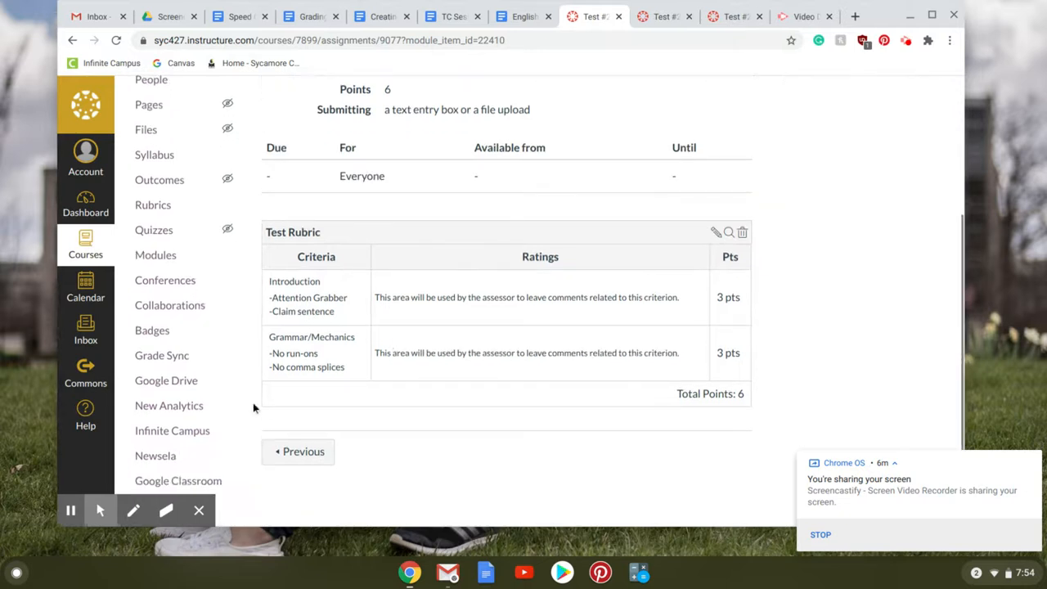
{"action": "scroll", "coordinate": [234, 425], "scroll_direction": "up", "scroll_amount": 2}
{"action": "scroll", "coordinate": [236, 426], "scroll_direction": "down", "scroll_amount": 2}
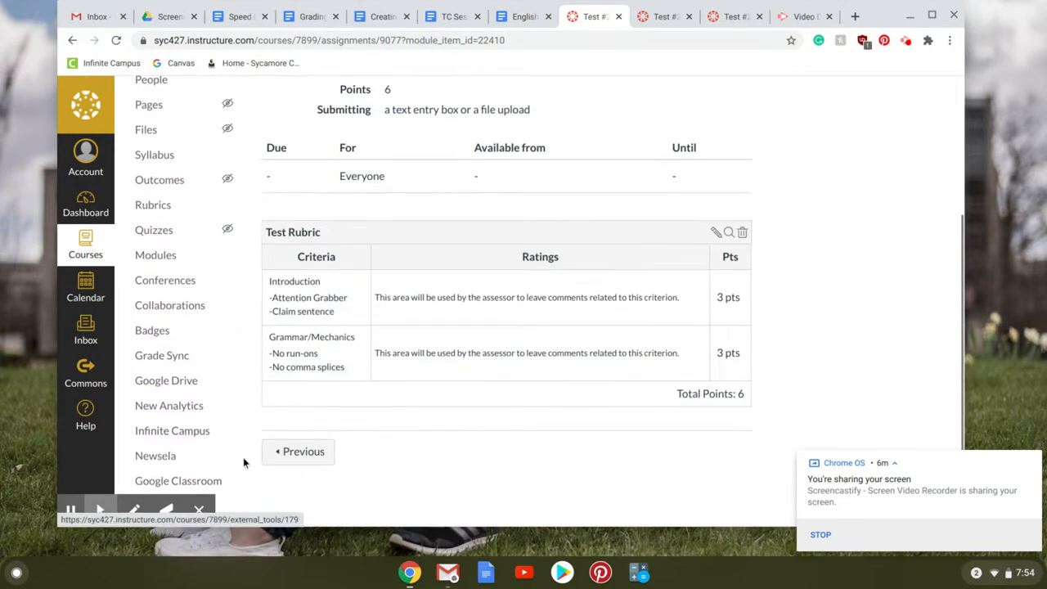
{"action": "left_click", "coordinate": [230, 500]}
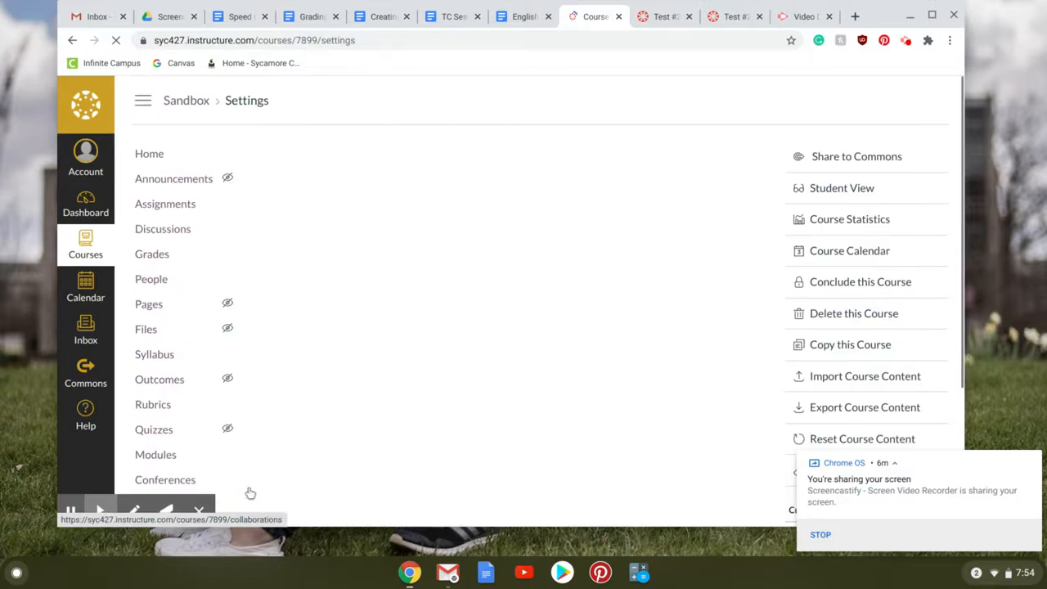
- Maximize the browser window and switch the Sandbox course to Student View
{"action": "left_click", "coordinate": [858, 198]}
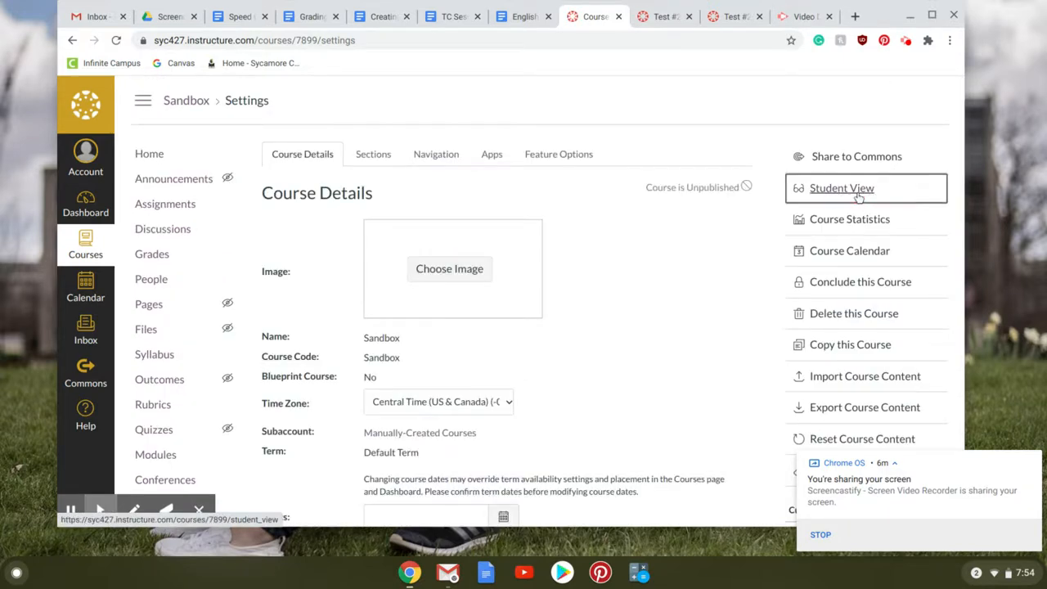
{"action": "left_click", "coordinate": [931, 17]}
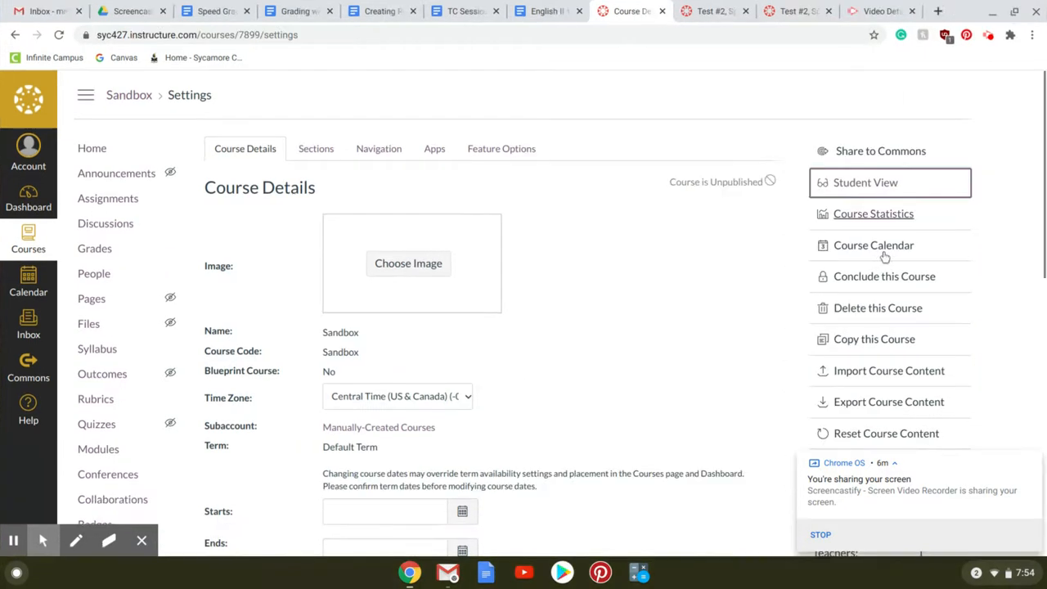
{"action": "left_click", "coordinate": [874, 188]}
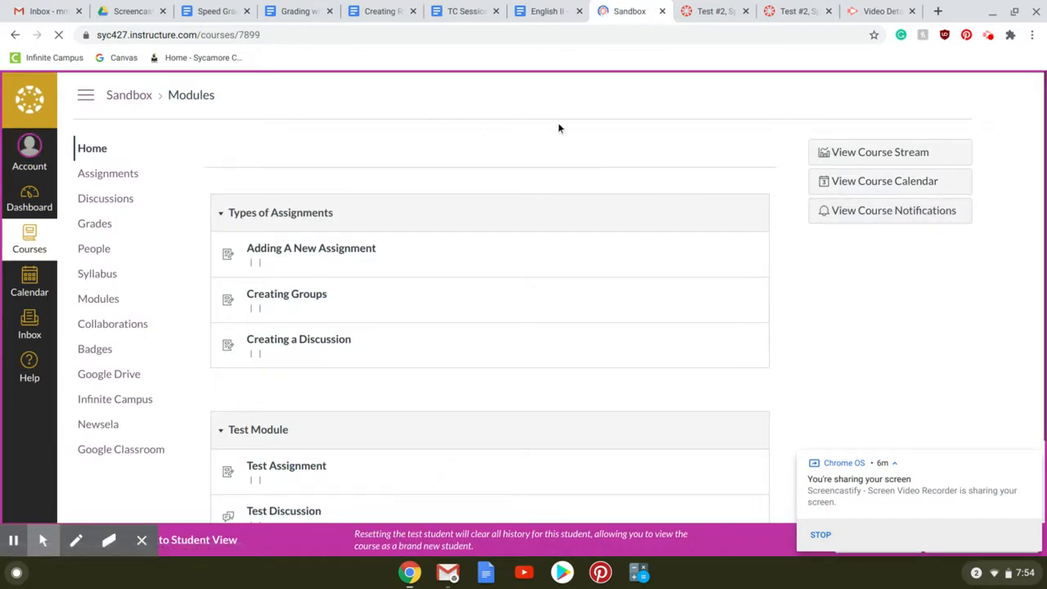
- Open the test student's course grades and examine the rubric results for Test #2
{"action": "left_click", "coordinate": [112, 230]}
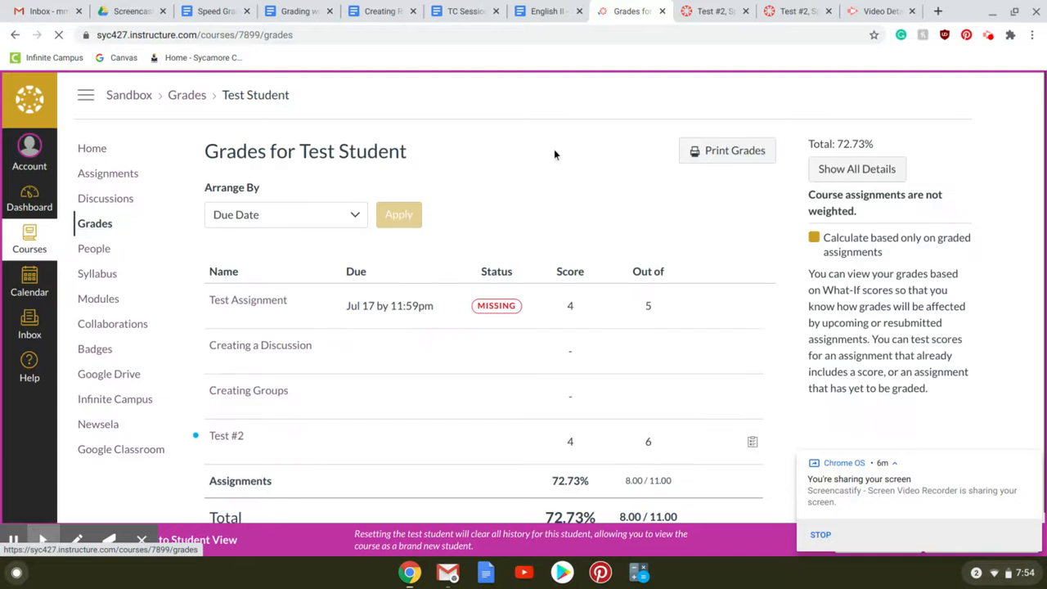
{"action": "scroll", "coordinate": [596, 180], "scroll_direction": "down", "scroll_amount": 1}
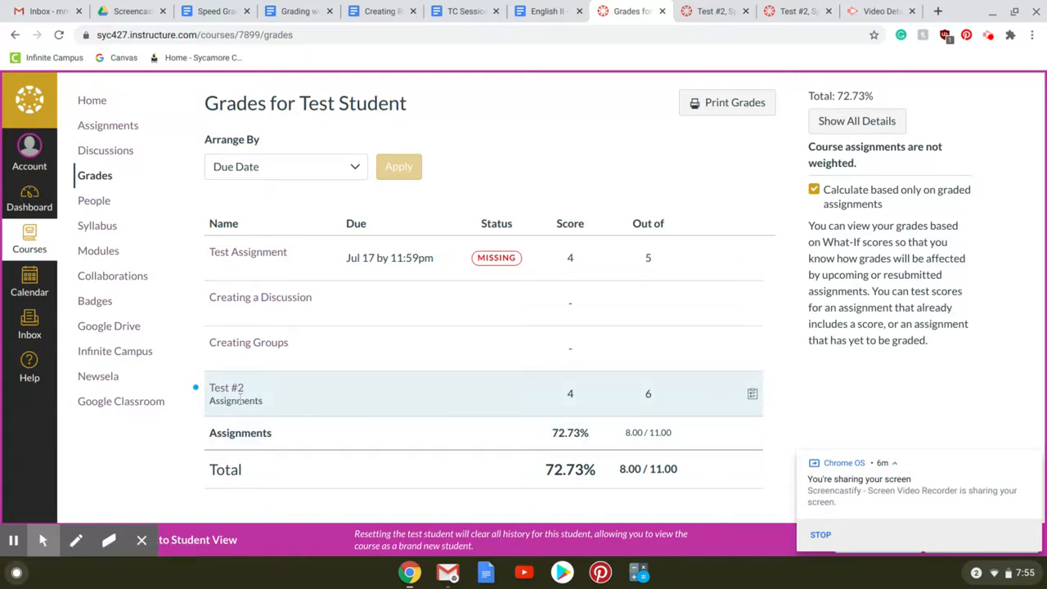
{"action": "left_click", "coordinate": [752, 394]}
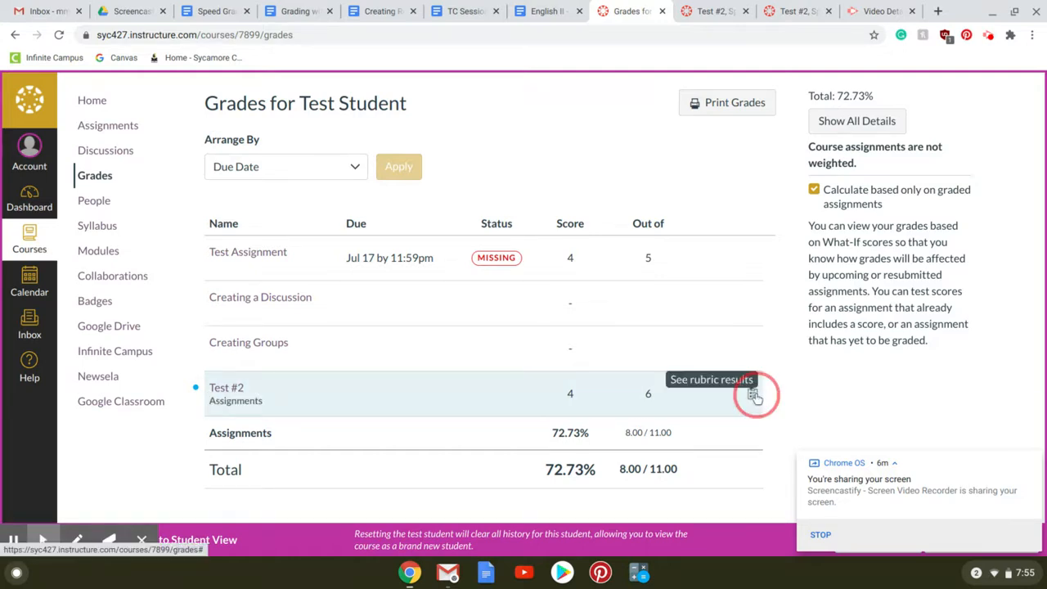
{"action": "scroll", "coordinate": [758, 395], "scroll_direction": "down", "scroll_amount": 1}
{"action": "scroll", "coordinate": [761, 393], "scroll_direction": "down", "scroll_amount": 3}
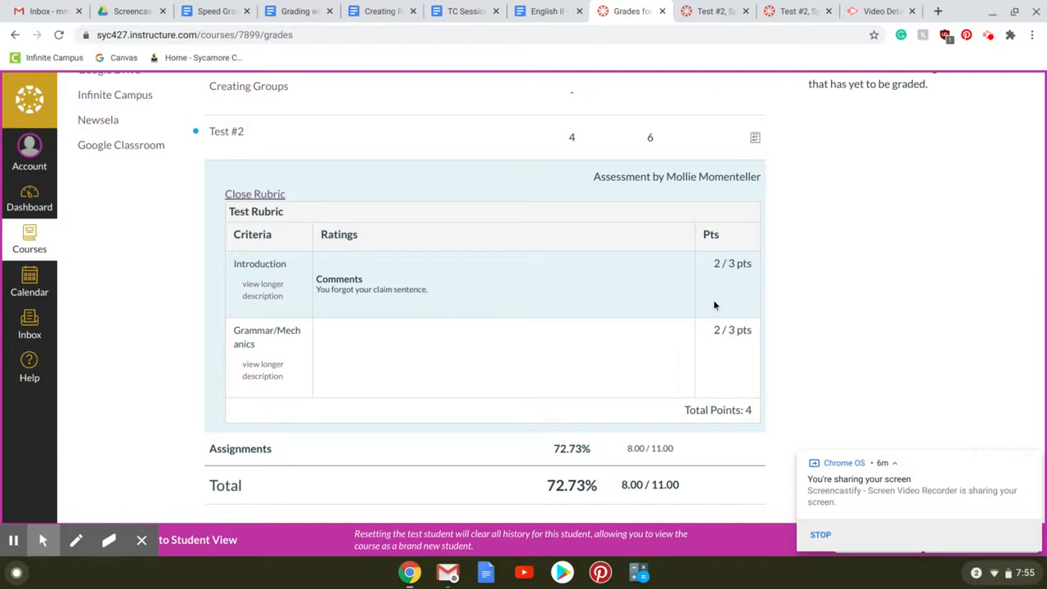
{"action": "scroll", "coordinate": [713, 304], "scroll_direction": "down", "scroll_amount": 1}
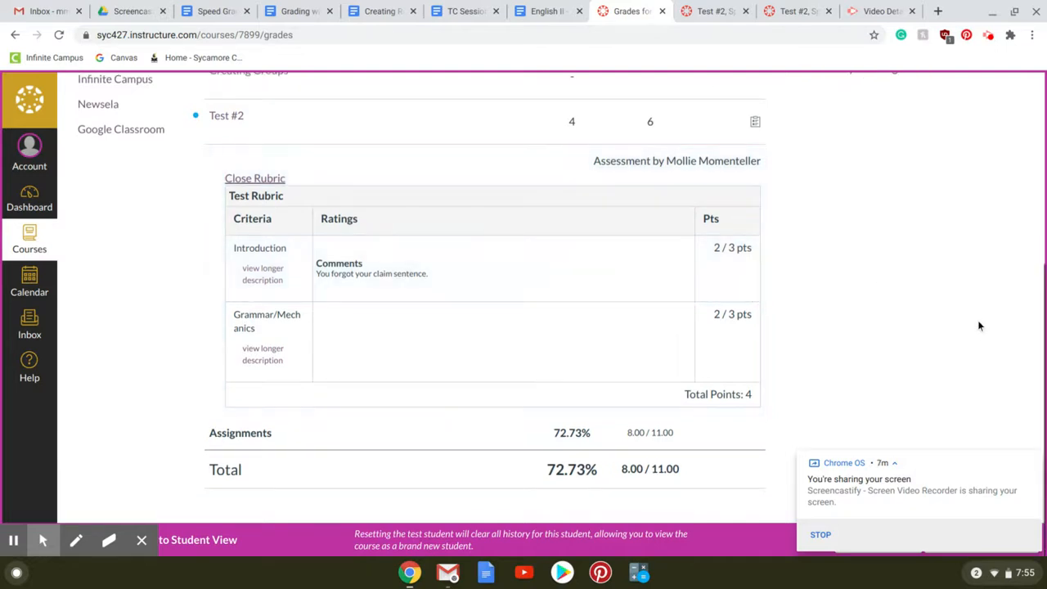